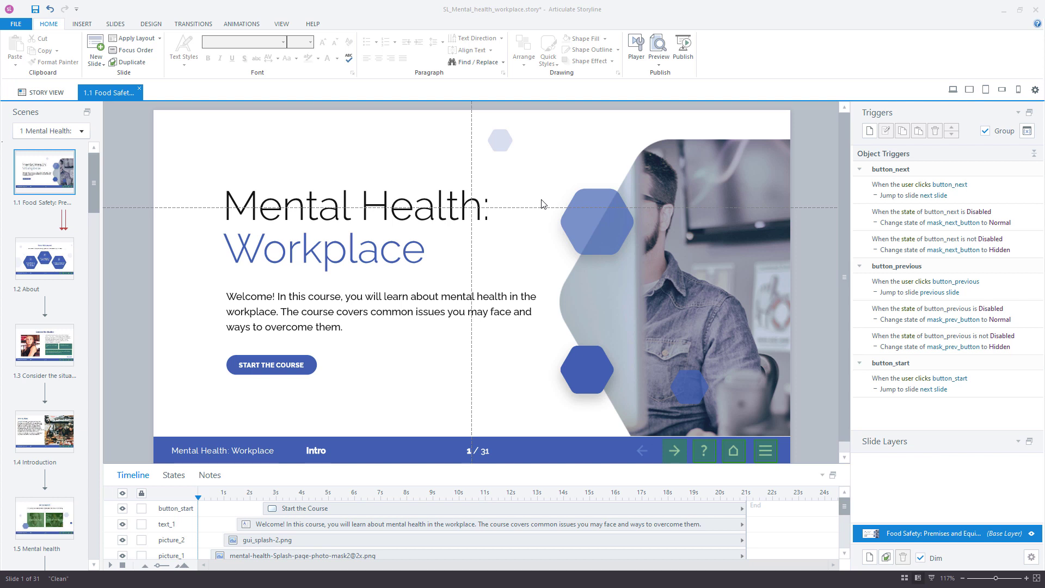
Step: Switch the course player to the Modern style with a Light colour theme
left_click(636, 52)
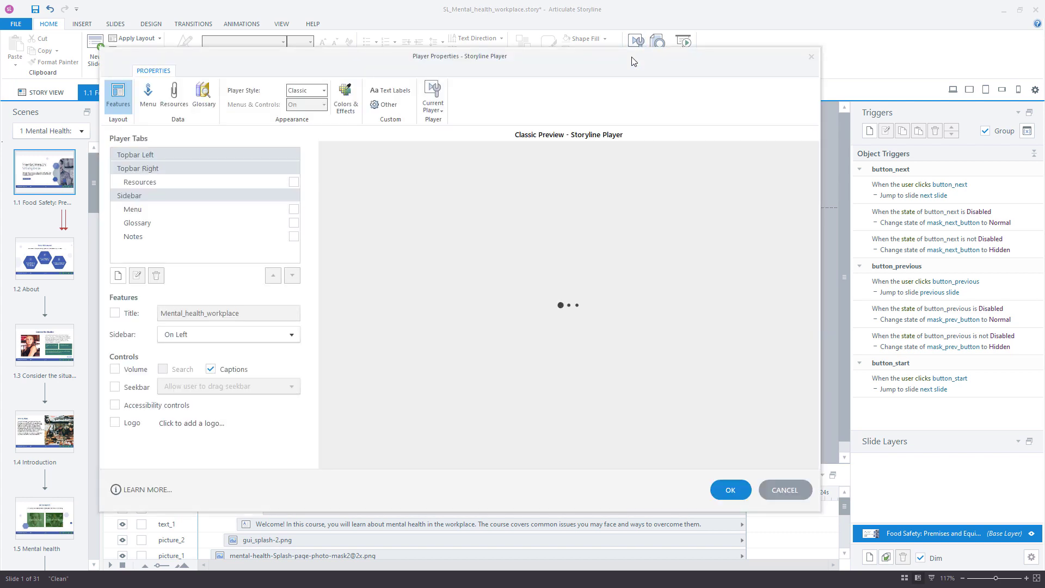
left_click(324, 90)
left_click(313, 106)
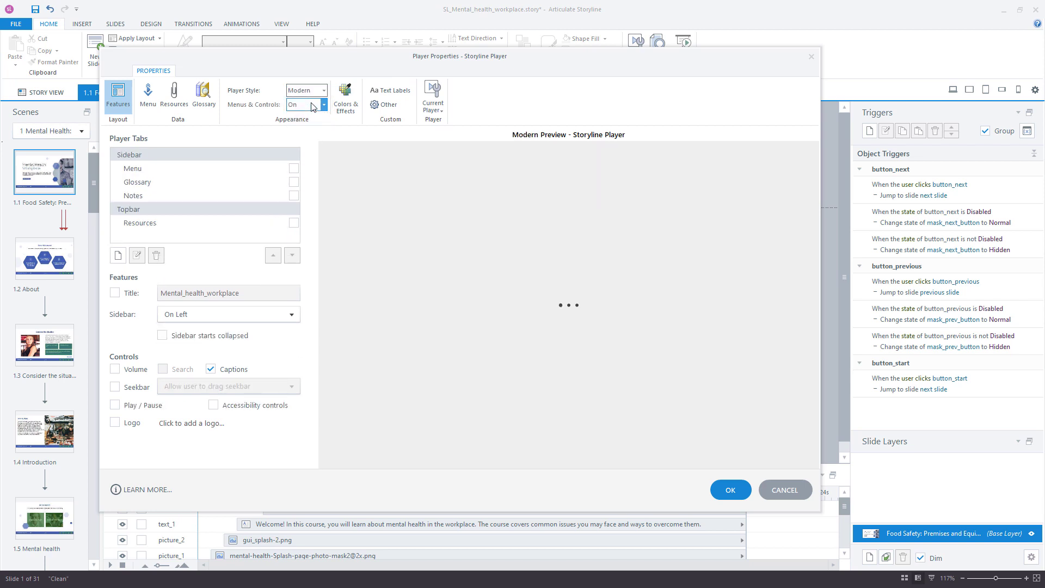
left_click(347, 100)
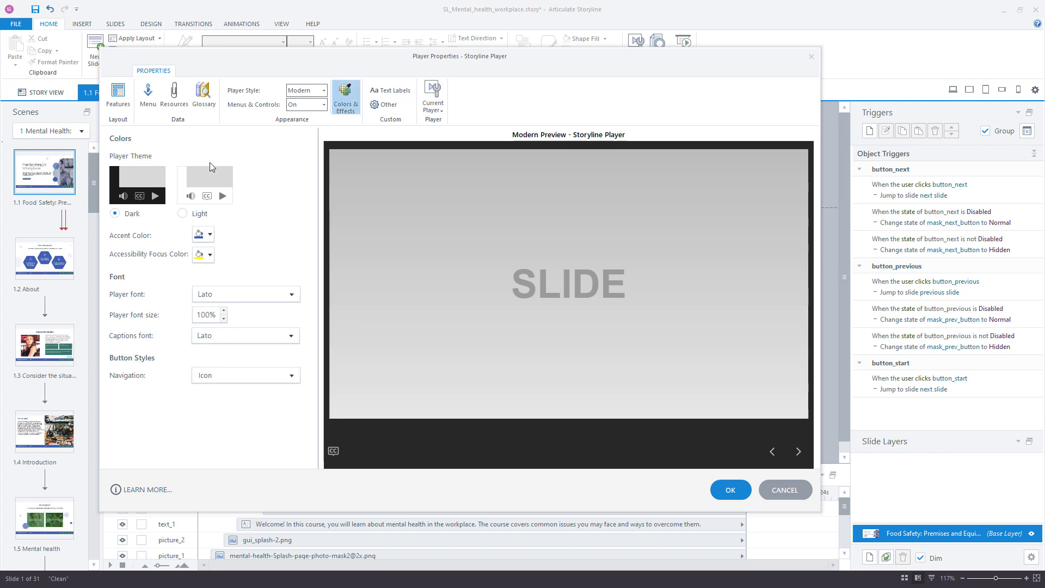
left_click(181, 213)
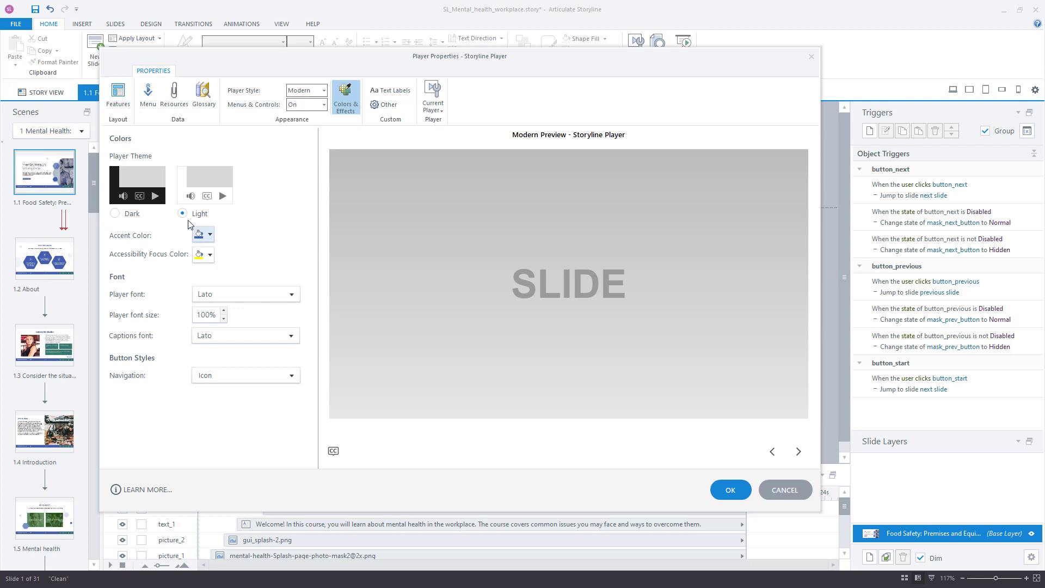
Step: Enable the Volume and Play/Pause player controls and turn off Captions
left_click(121, 106)
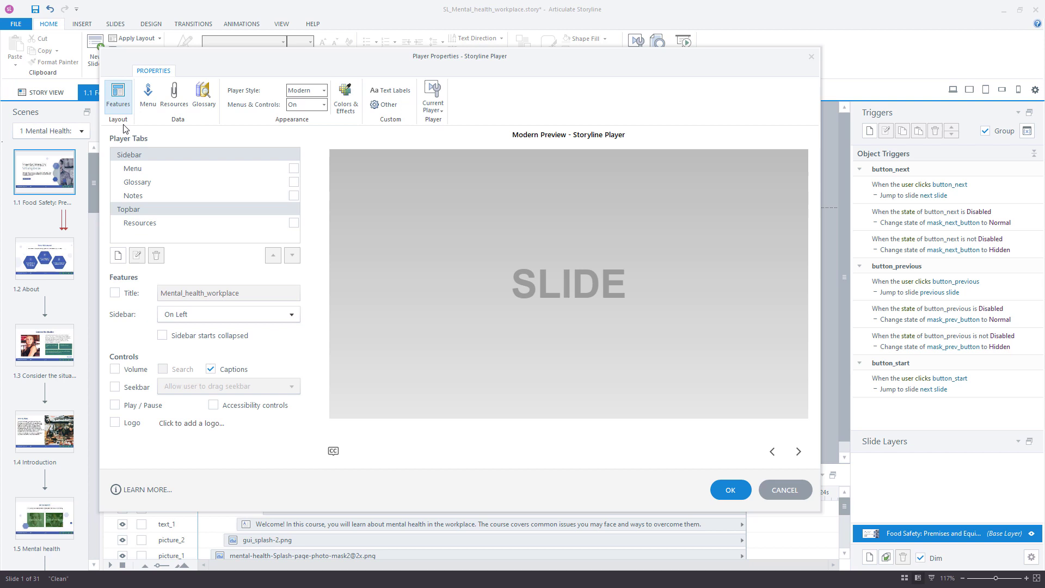
left_click(118, 370)
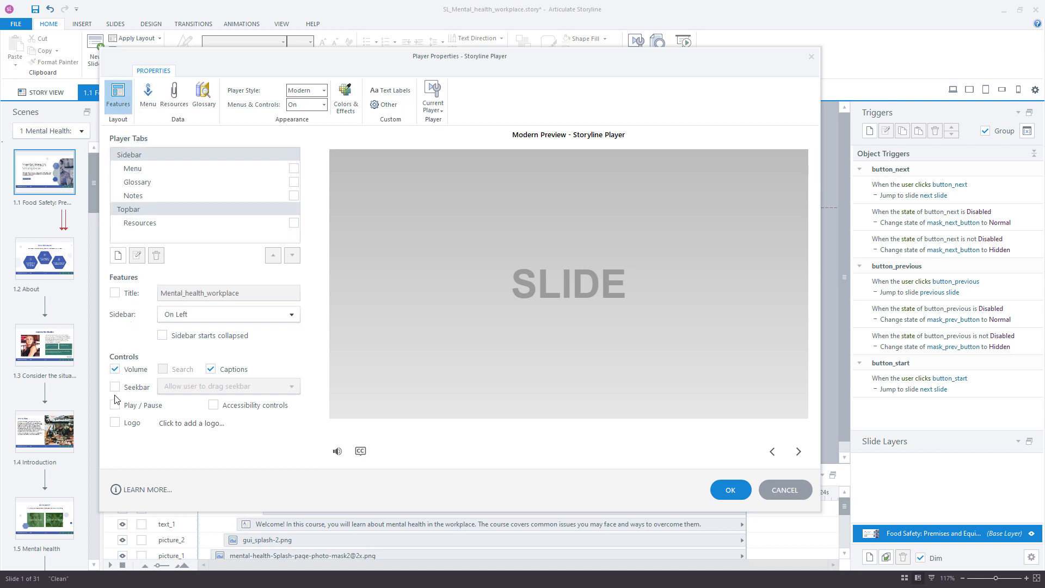
left_click(115, 405)
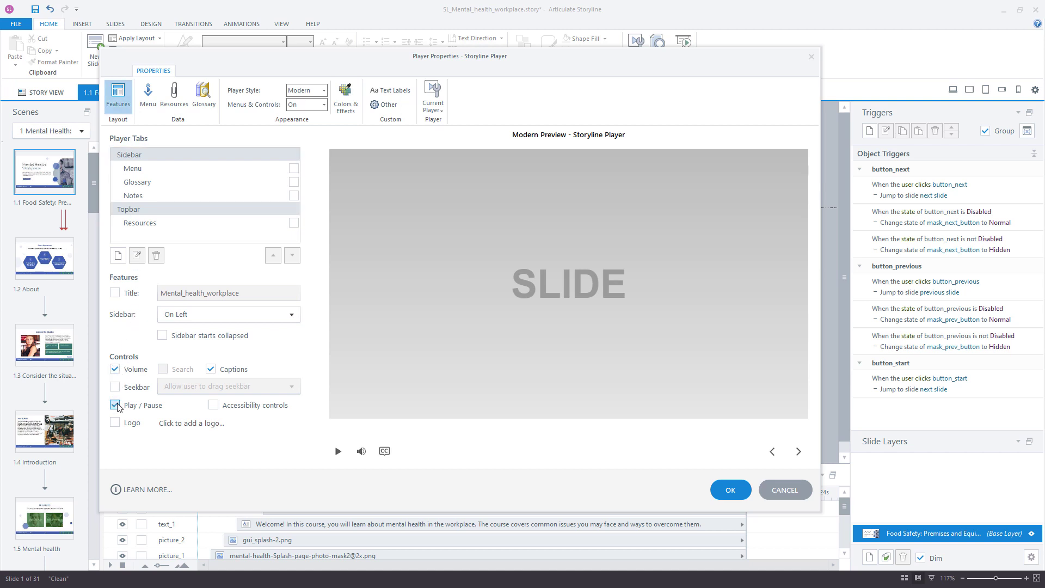
left_click(211, 369)
mouse_move(362, 453)
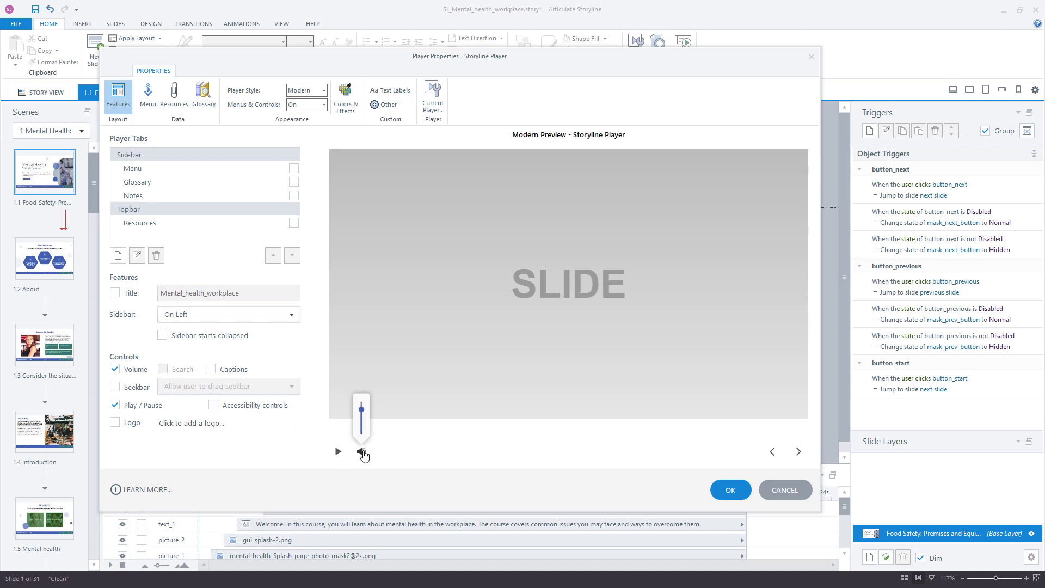
Step: Save the player settings, then insert audio.wav onto the title slide as Audio 1
left_click(722, 489)
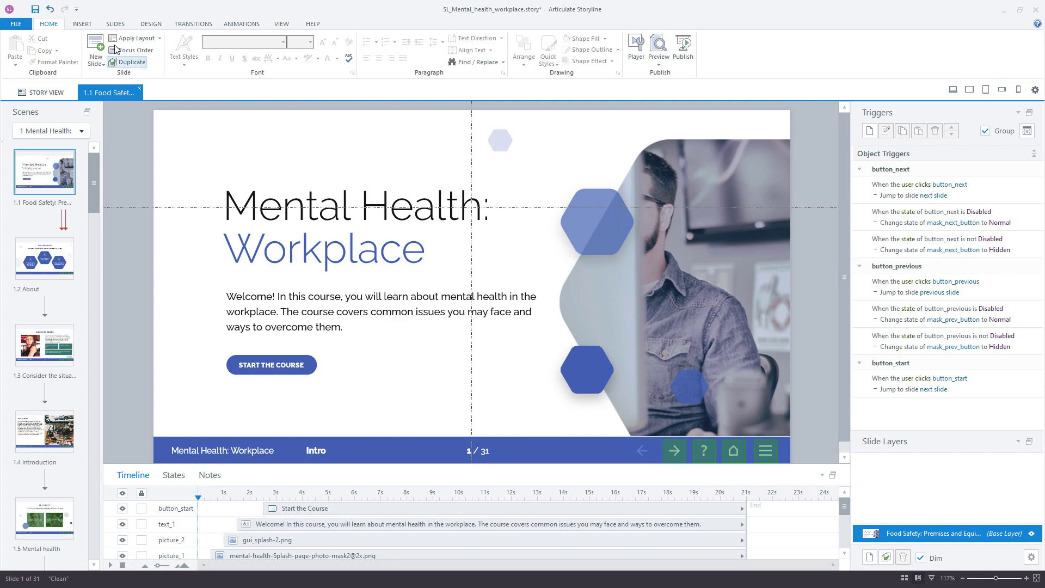
left_click(86, 28)
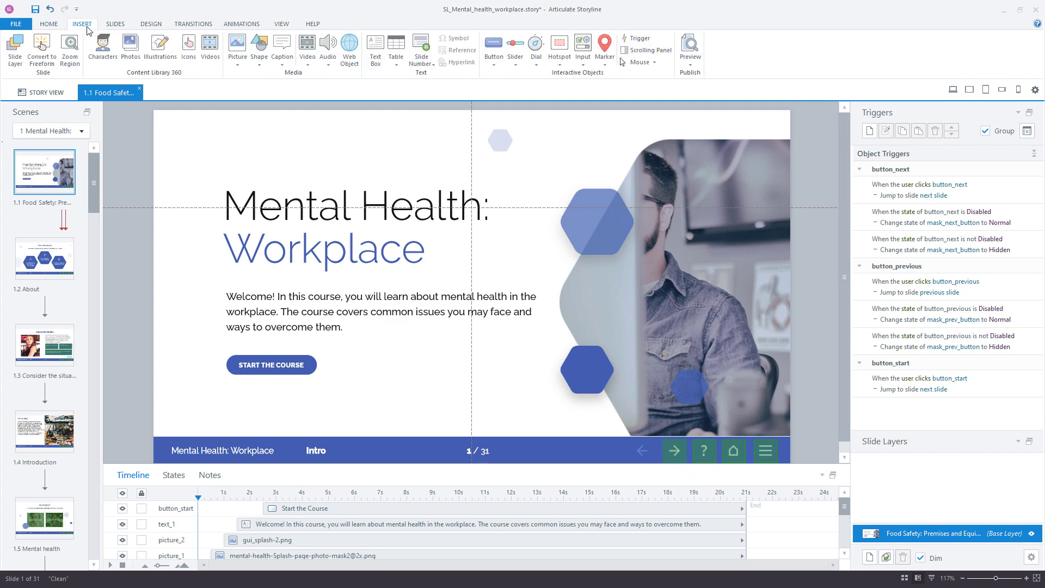
left_click(327, 48)
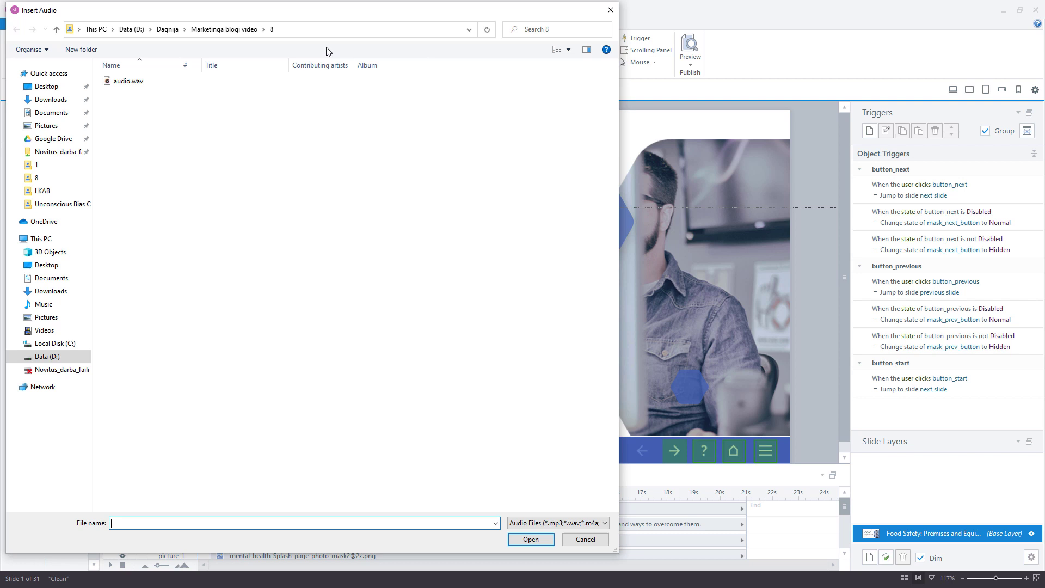
left_click(221, 82)
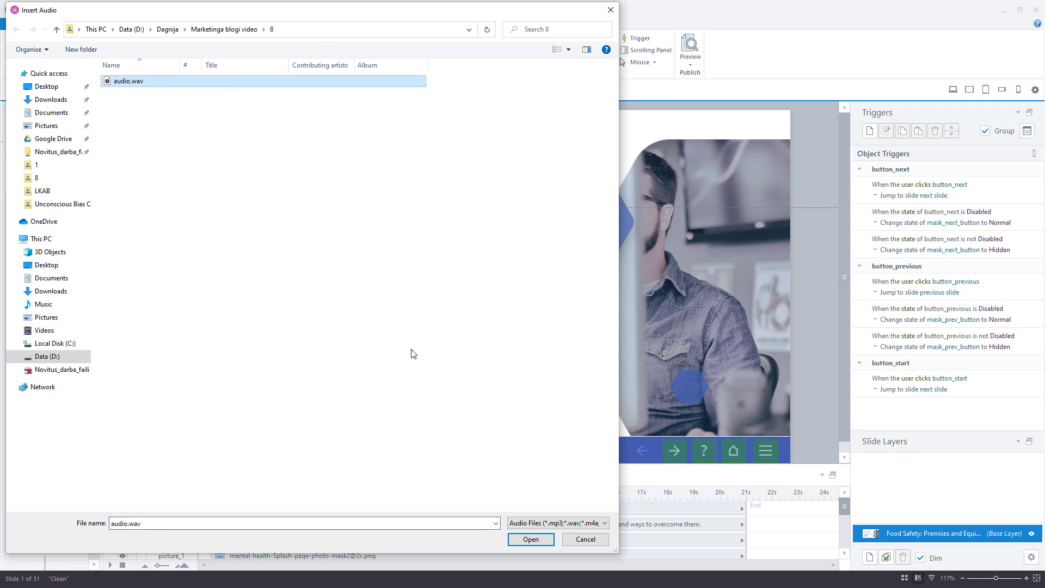
left_click(526, 539)
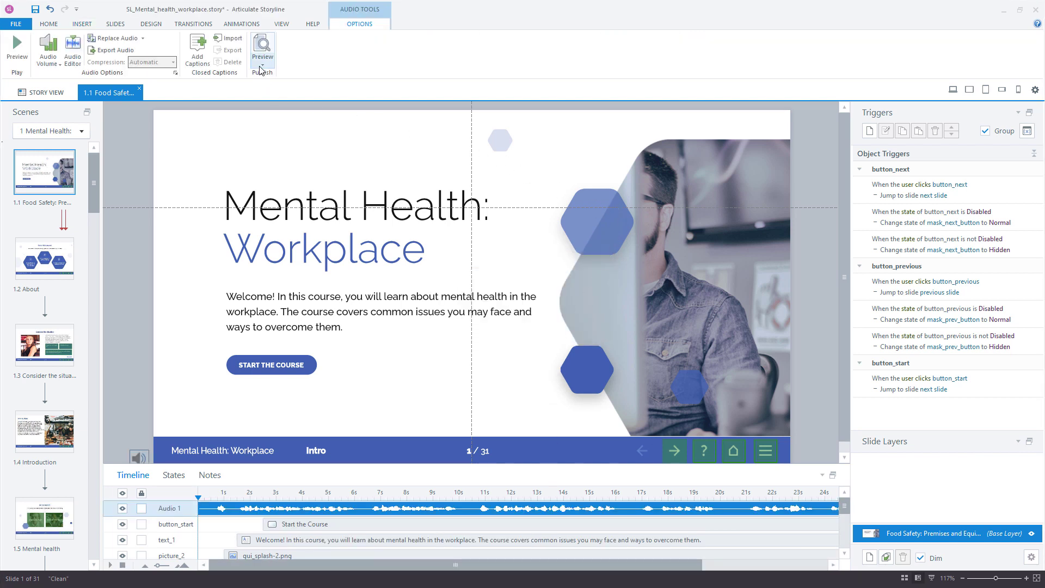
Step: Preview only the title slide, pausing and resuming the narration during playback
left_click(261, 66)
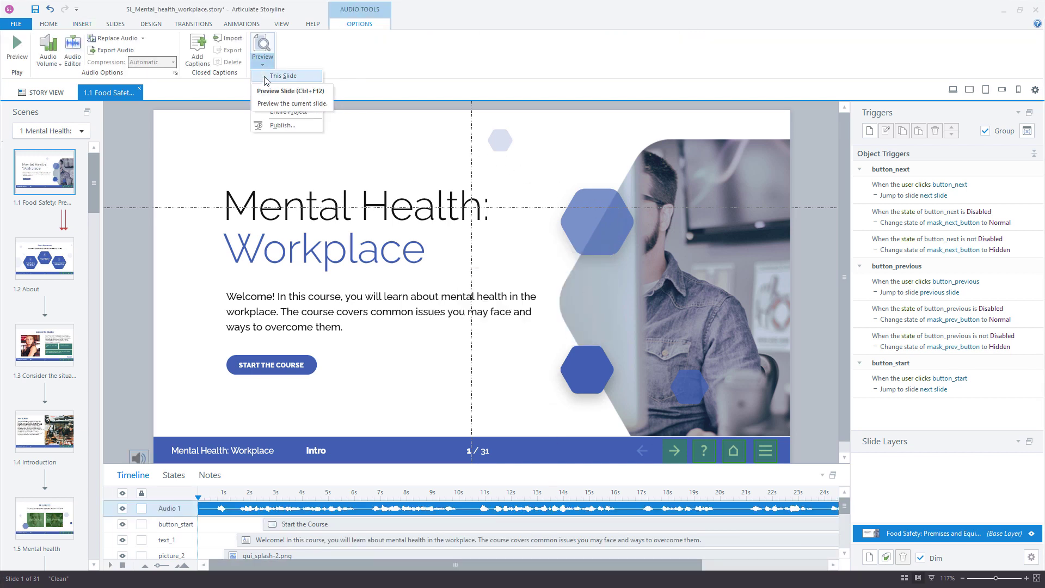
left_click(283, 76)
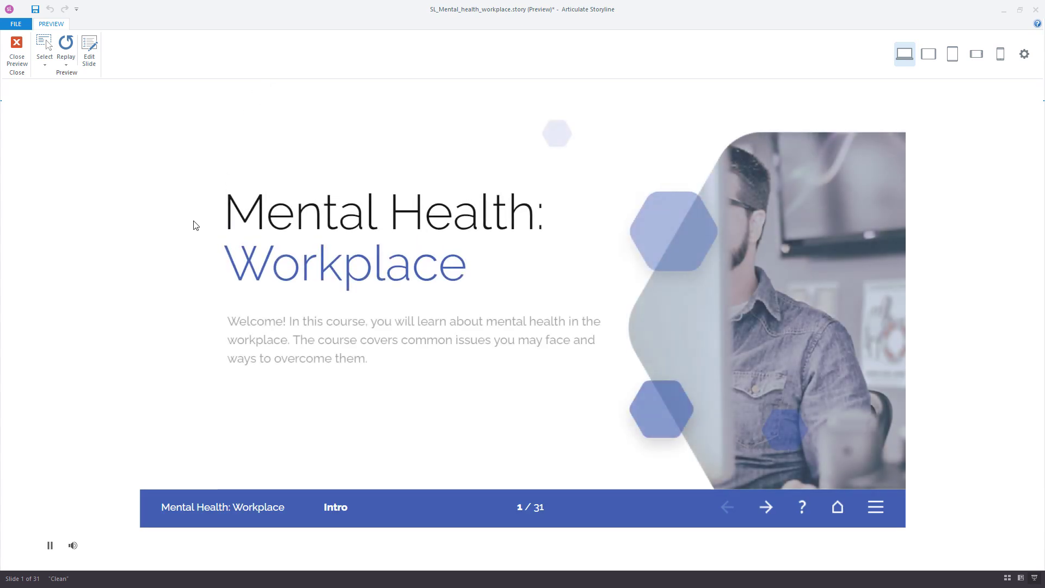
left_click(48, 547)
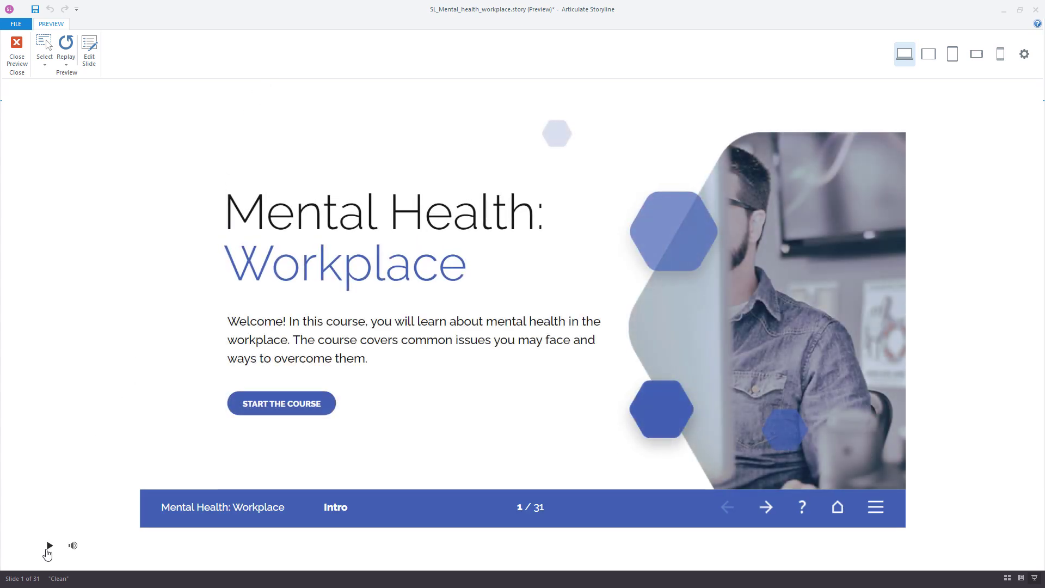
left_click(48, 548)
mouse_move(74, 546)
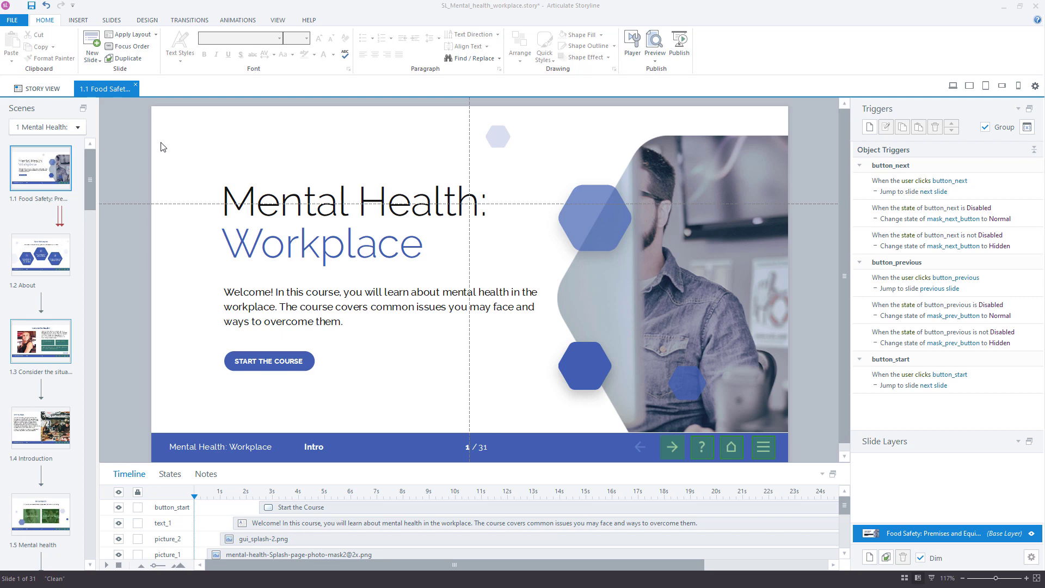
Step: Insert audio.wav onto the title slide timeline again
left_click(79, 20)
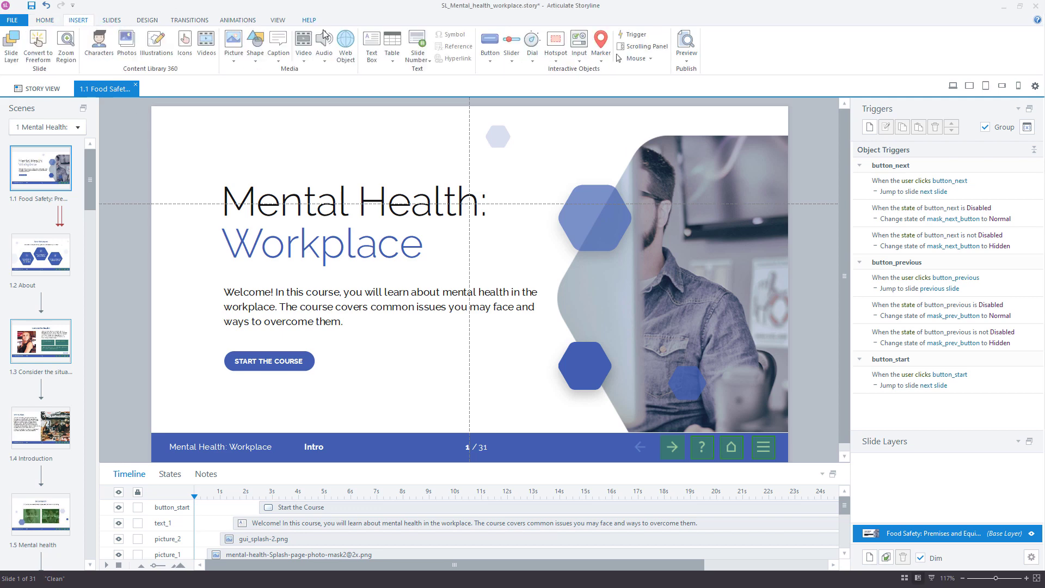
left_click(327, 41)
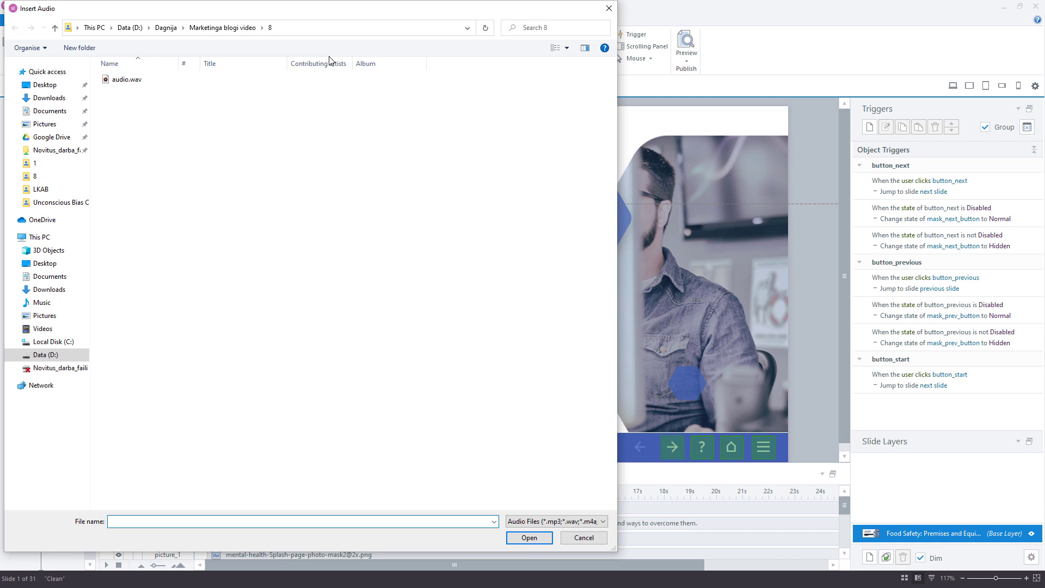
left_click(334, 79)
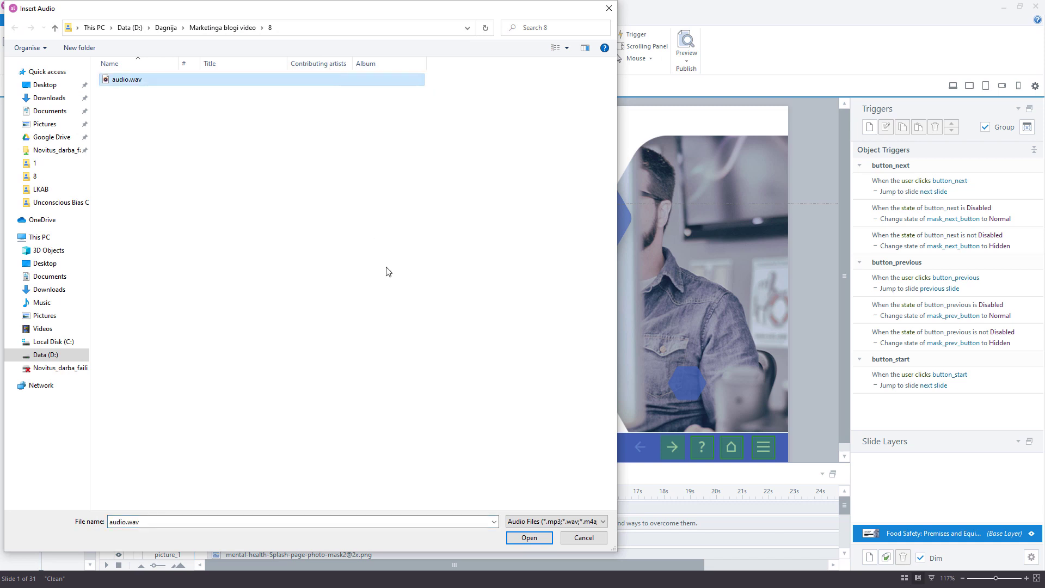
left_click(528, 538)
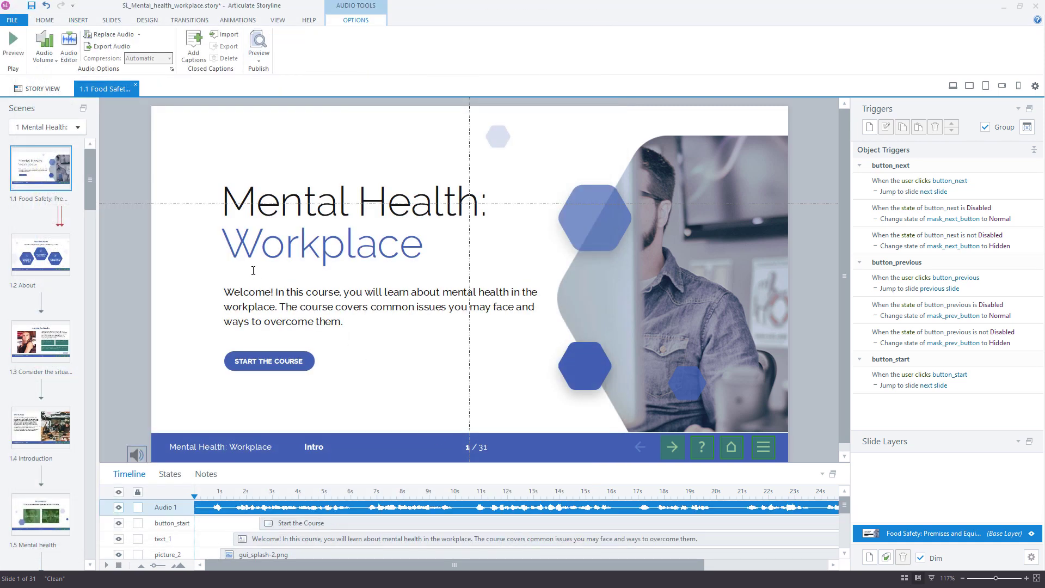
Step: Search the icon library for 'sound on' and insert the round speaker icon
left_click(79, 21)
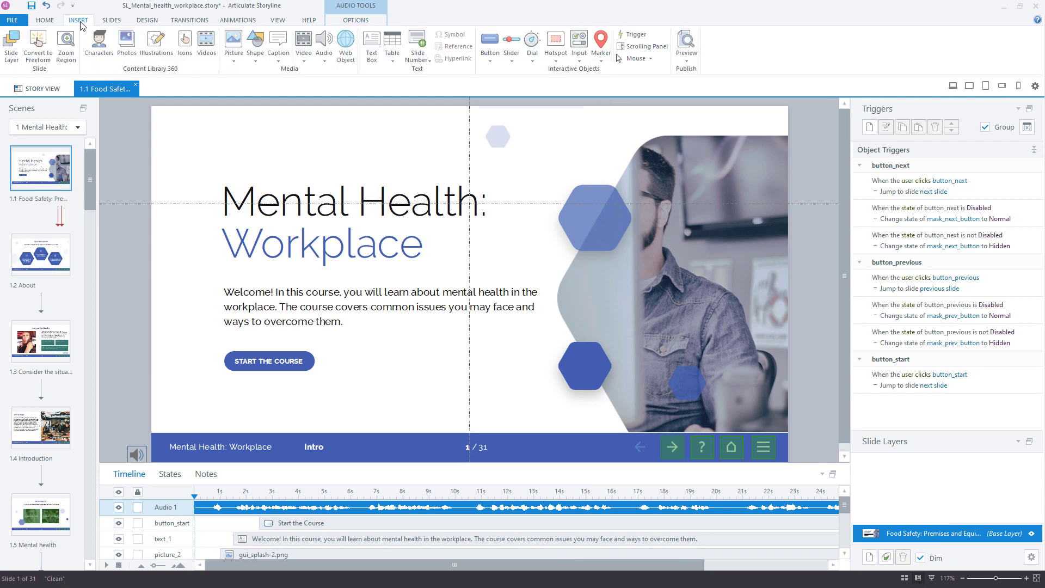
left_click(184, 49)
type("sound on")
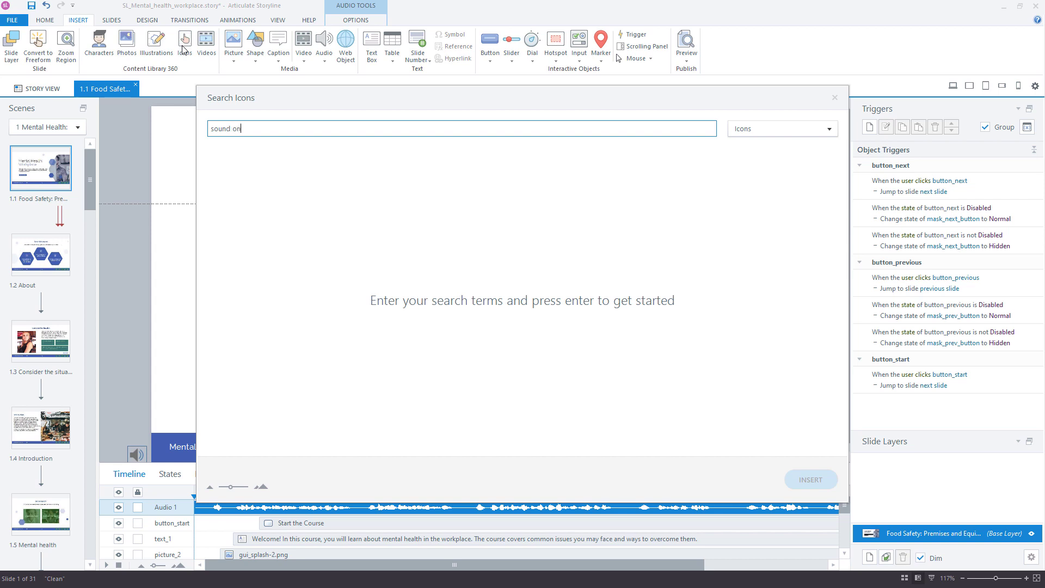
key("Return")
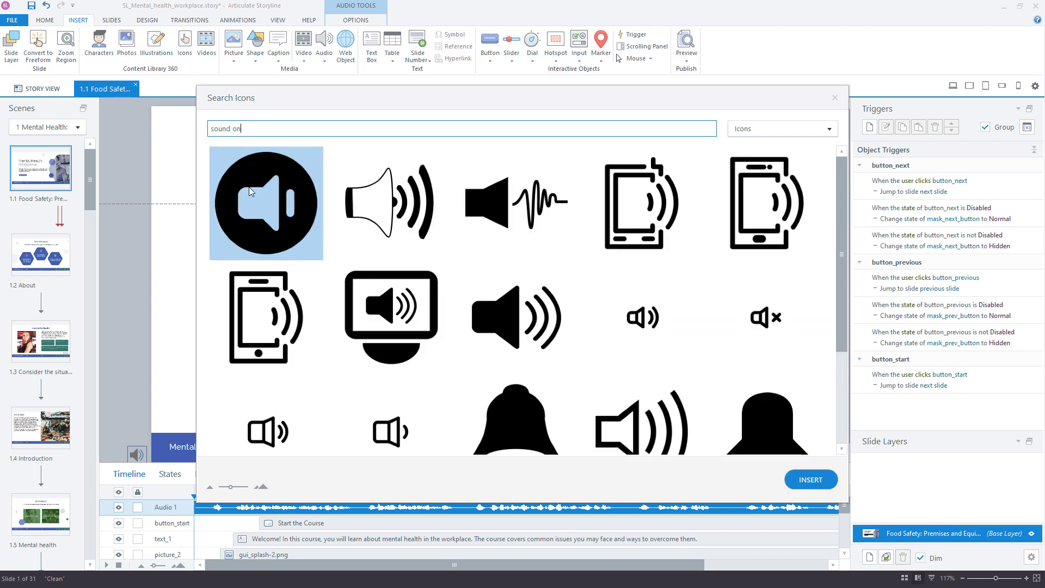
left_click(250, 189)
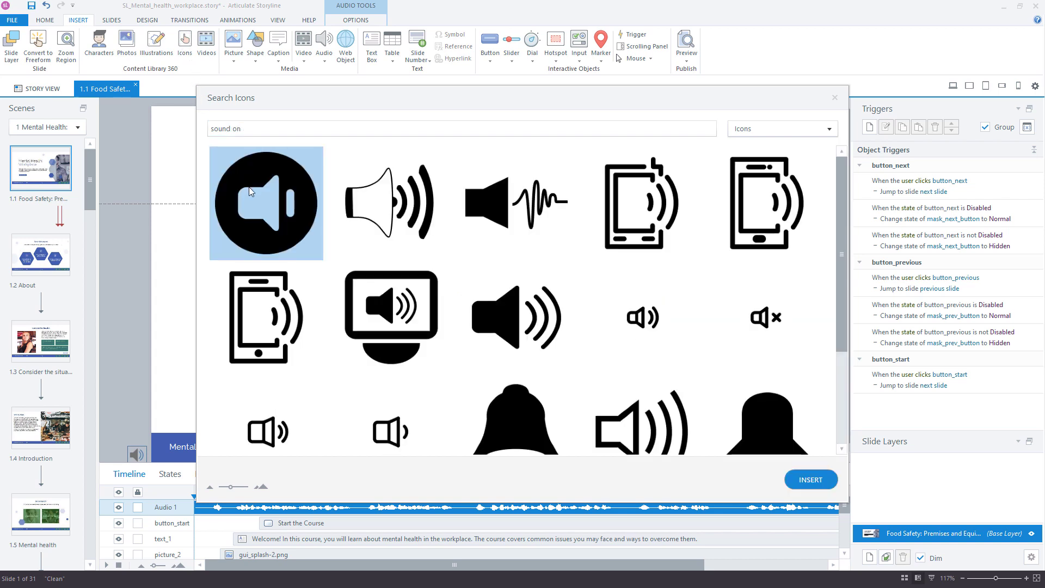
left_click(804, 482)
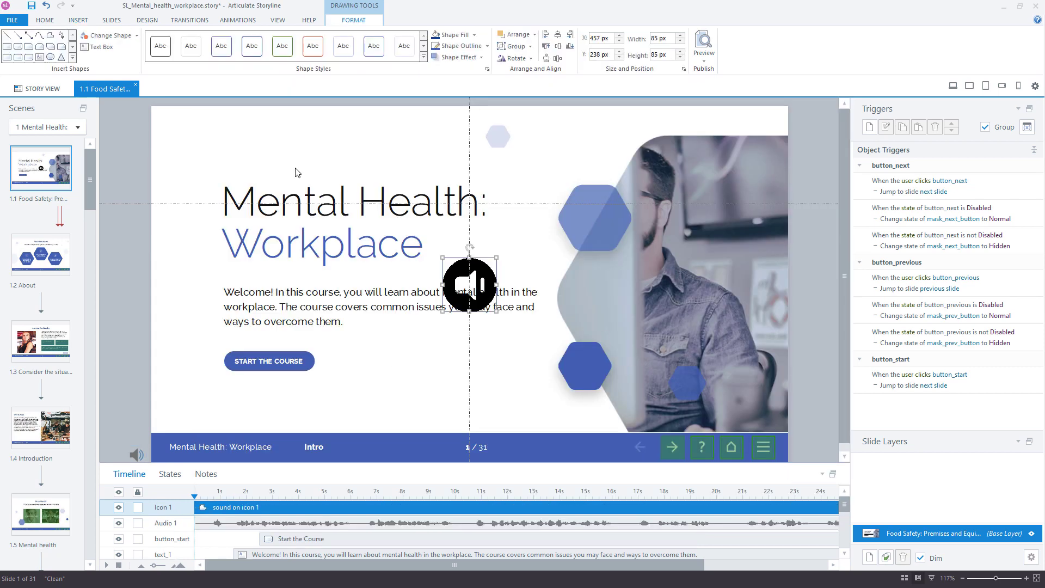
Step: Change the icon search to 'sound off' and insert the muted speaker icon
left_click(78, 20)
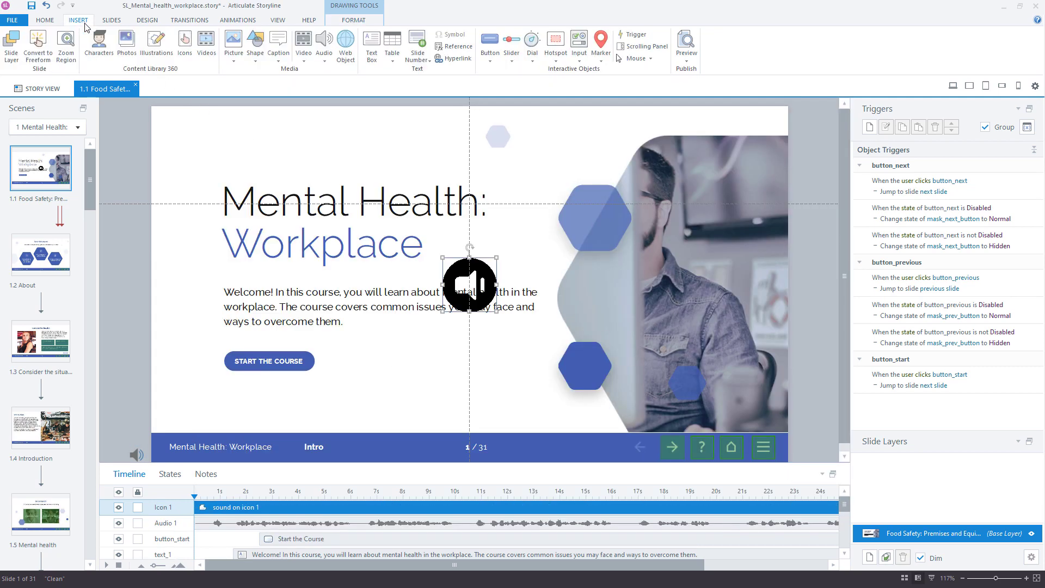
left_click(184, 43)
left_click(258, 128)
key("BackSpace")
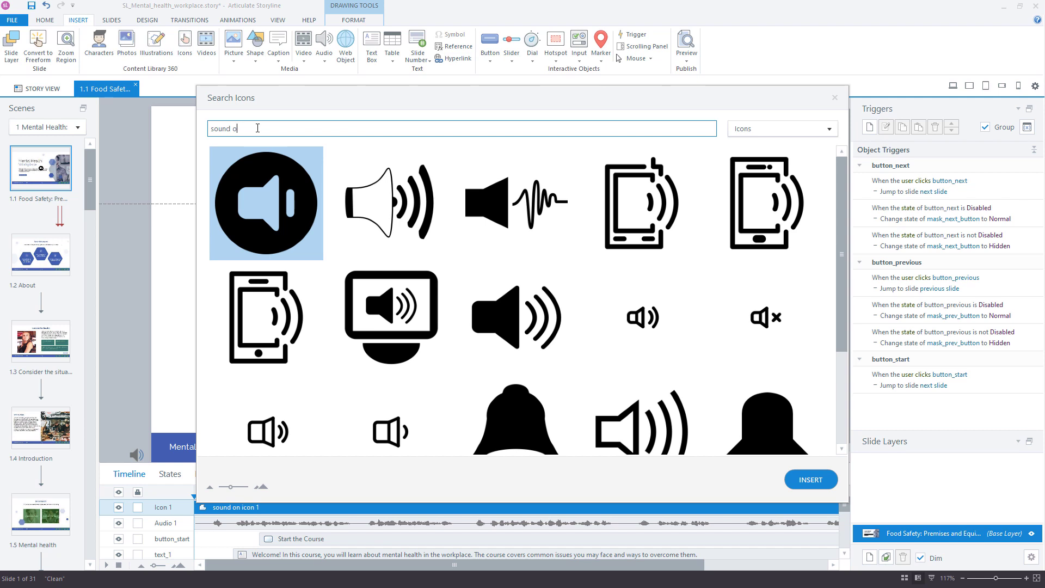
type("ff")
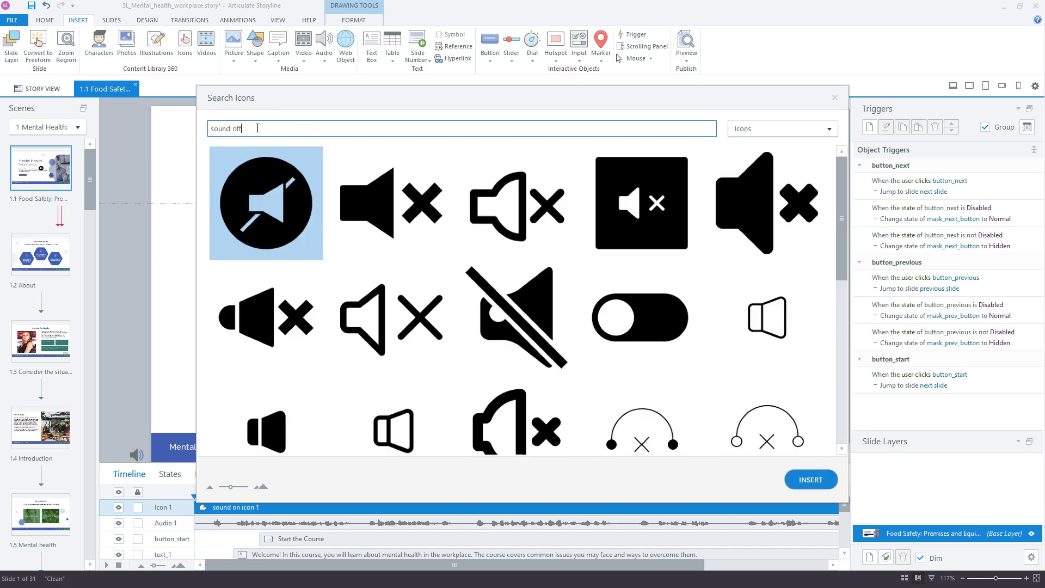
left_click(810, 479)
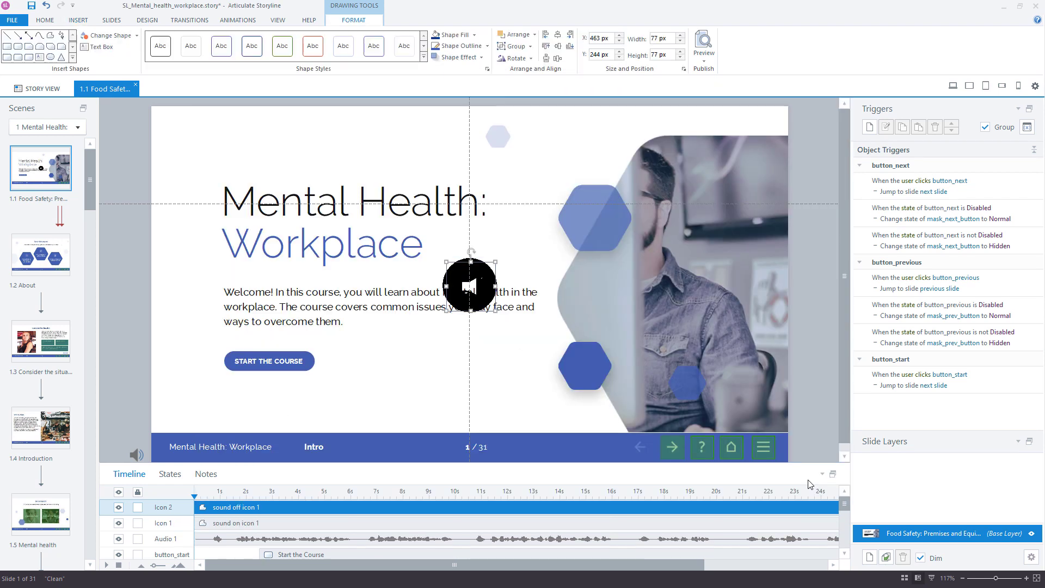
Step: Drag the sound-off icon to the top-left corner and rename the icons Sound ON and Sound OFF
left_click_drag(457, 287, 249, 124)
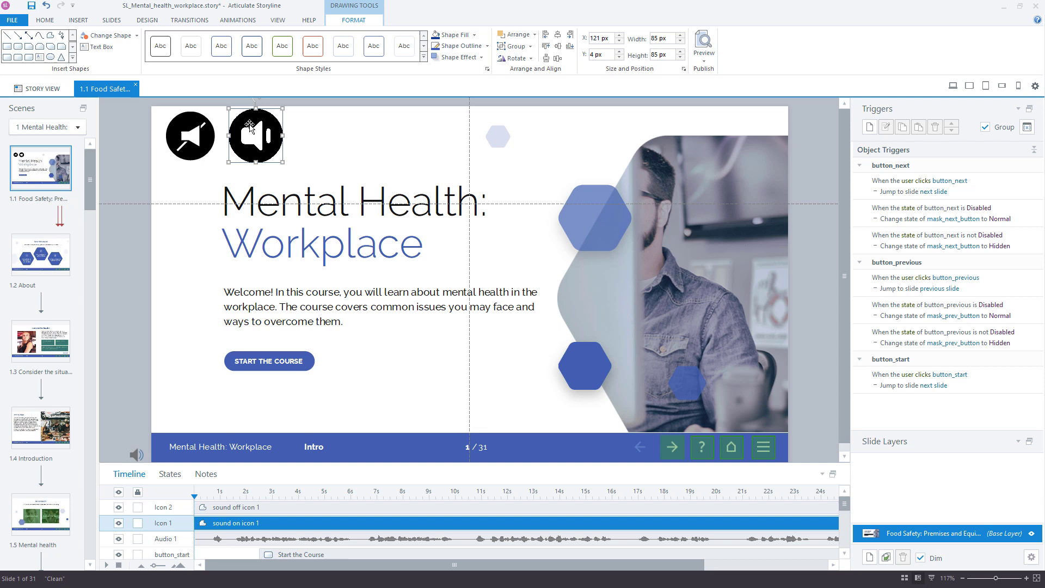
double_click(173, 523)
type("Sound ON")
key("Return")
left_click(167, 508)
double_click(168, 509)
type("S")
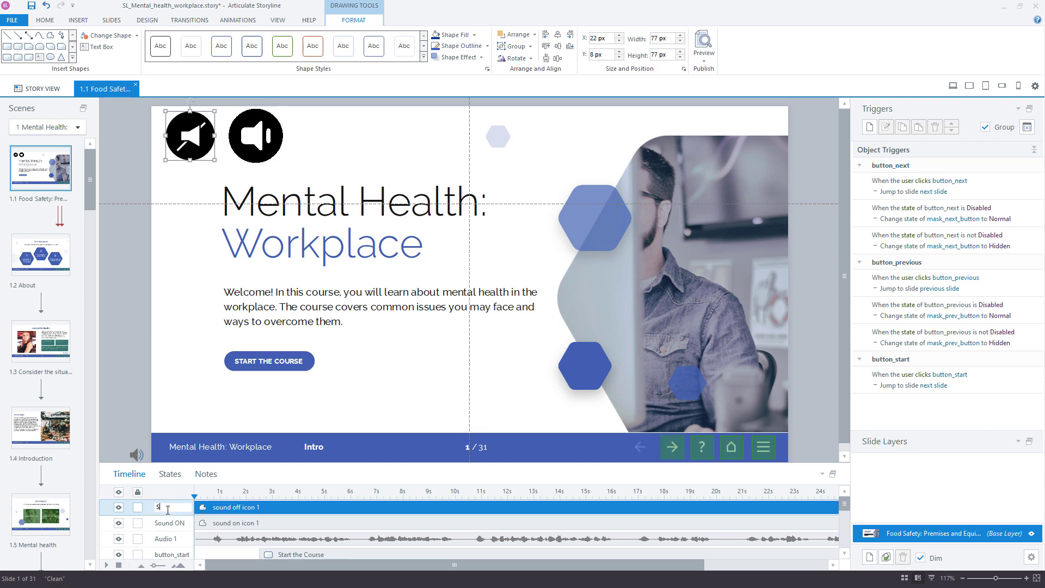
type("ound OFF")
key("Return")
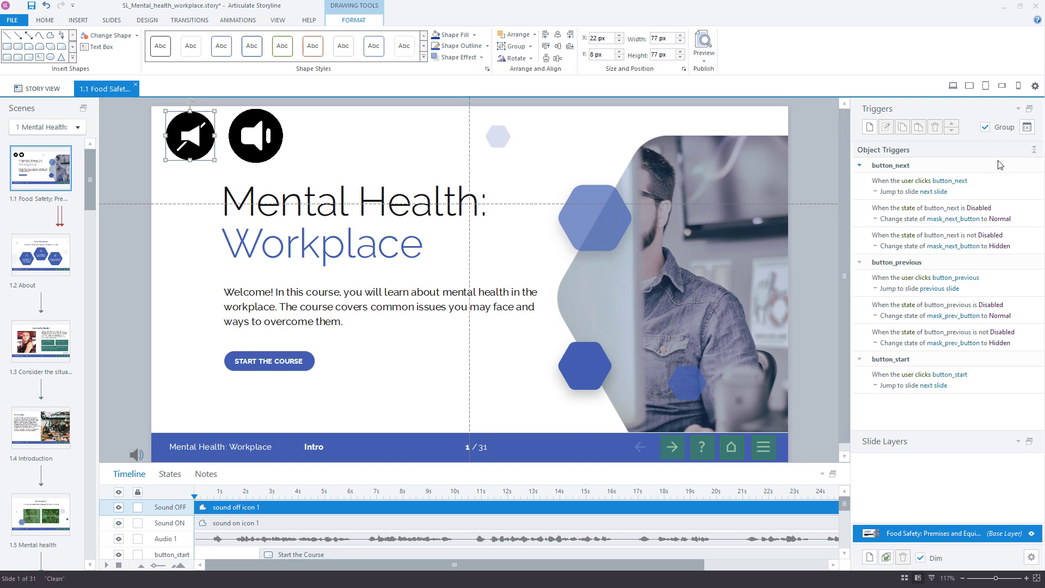
Step: In the project variables list, add Sound_ON as a True/False variable defaulting to True
left_click(1027, 128)
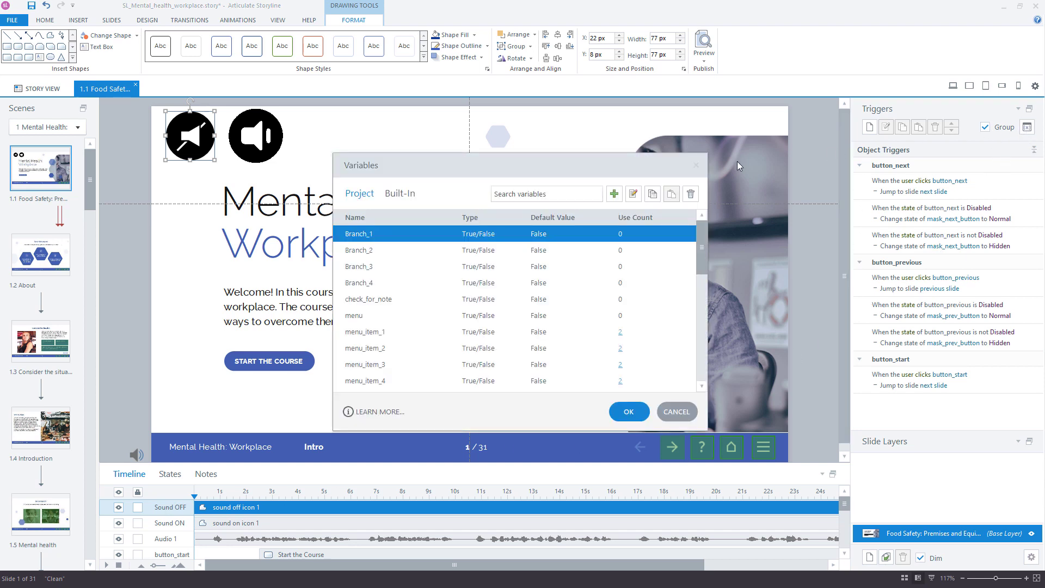
left_click(615, 195)
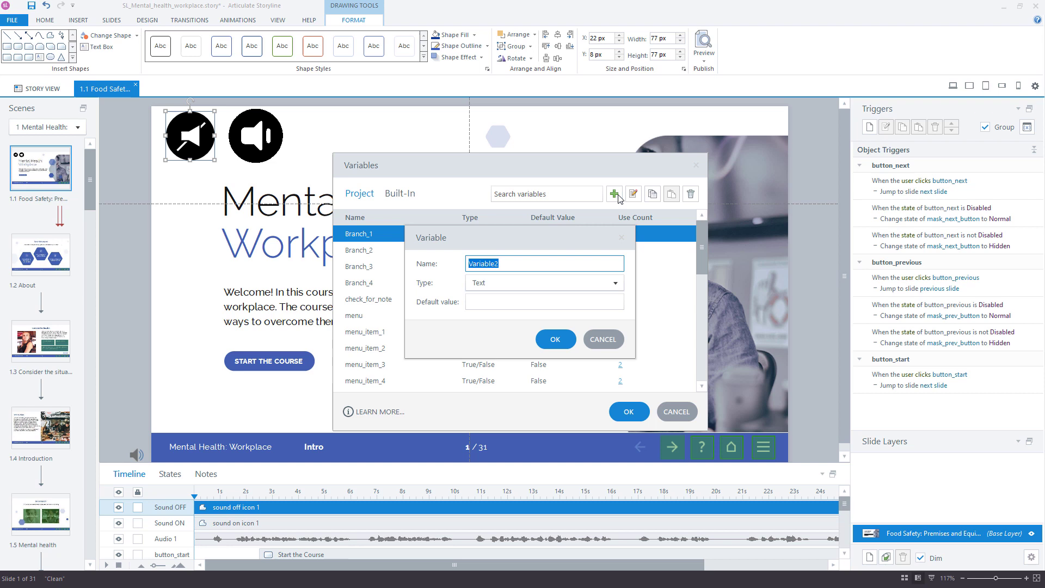
type("Sound_ON")
left_click(615, 283)
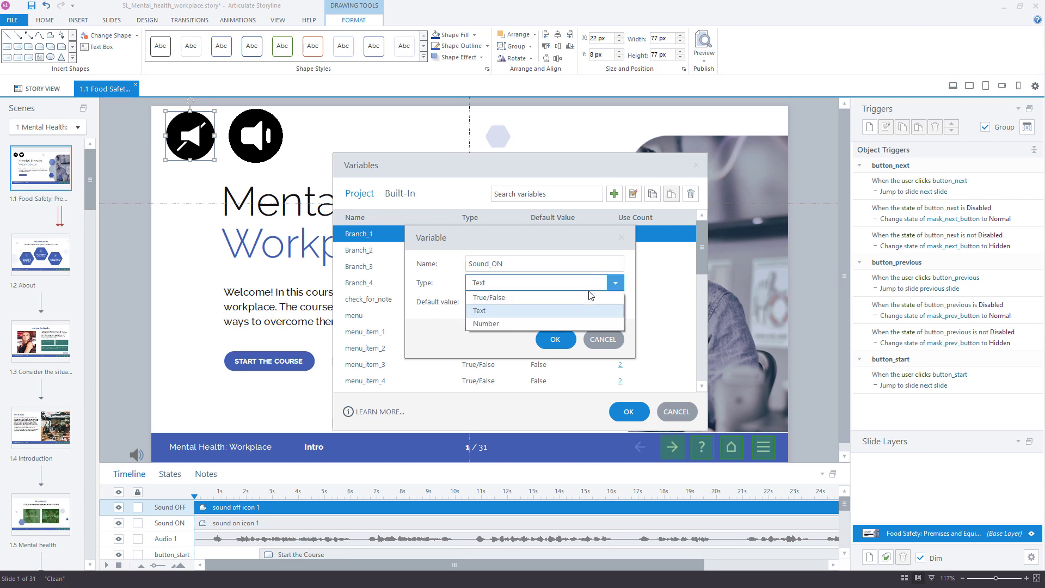
left_click(589, 300)
left_click(614, 302)
left_click(570, 317)
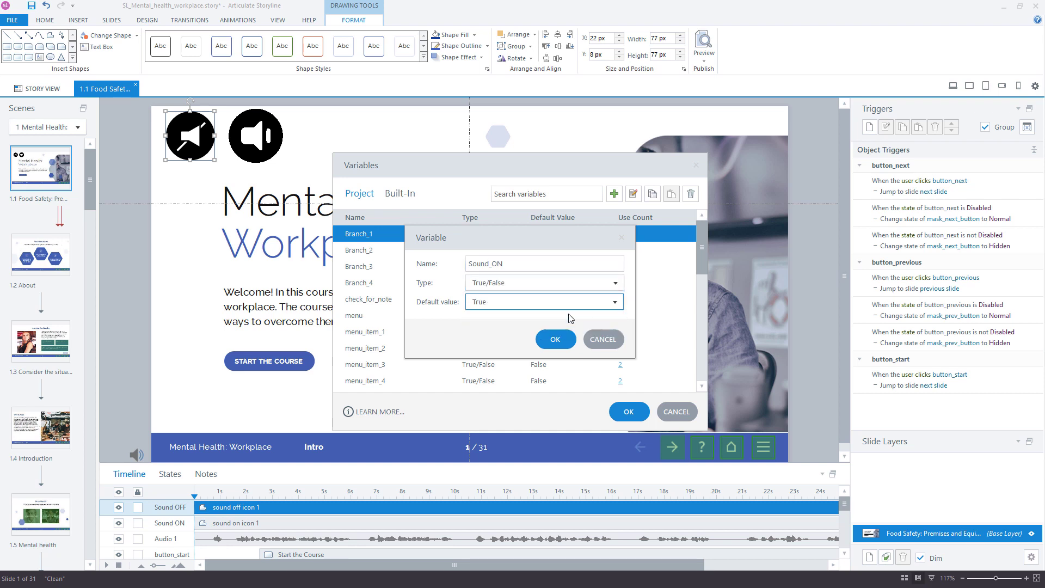
left_click(555, 339)
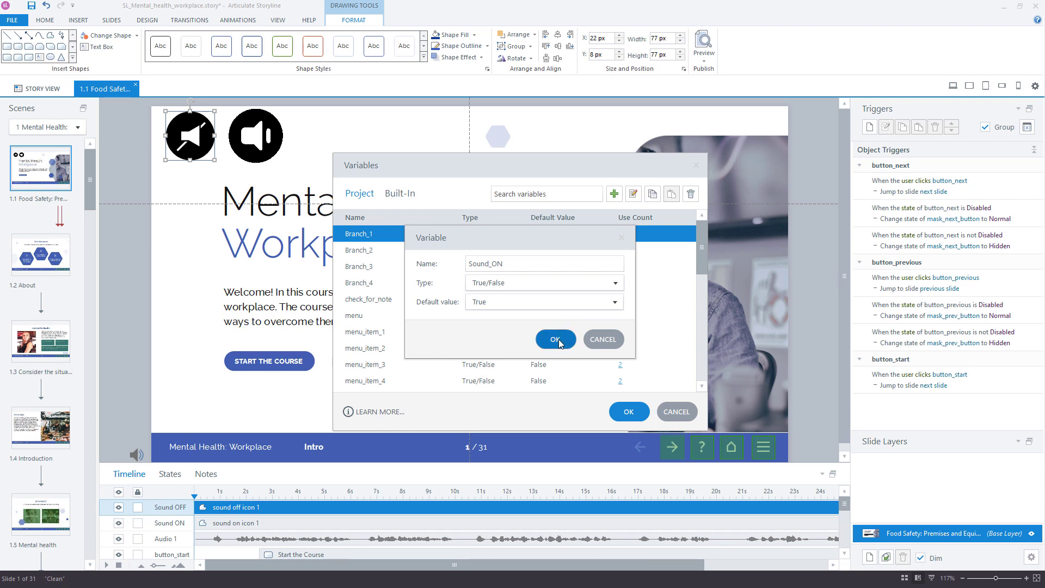
left_click(629, 415)
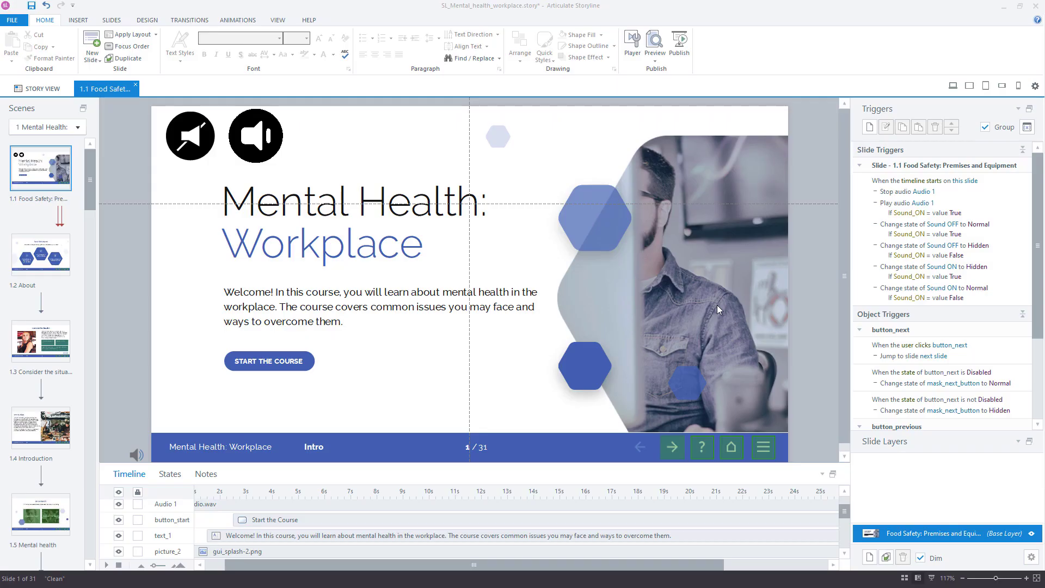
Step: Open the timeline-start trigger that changes Sound OFF to Normal in the Trigger Wizard
left_click(984, 184)
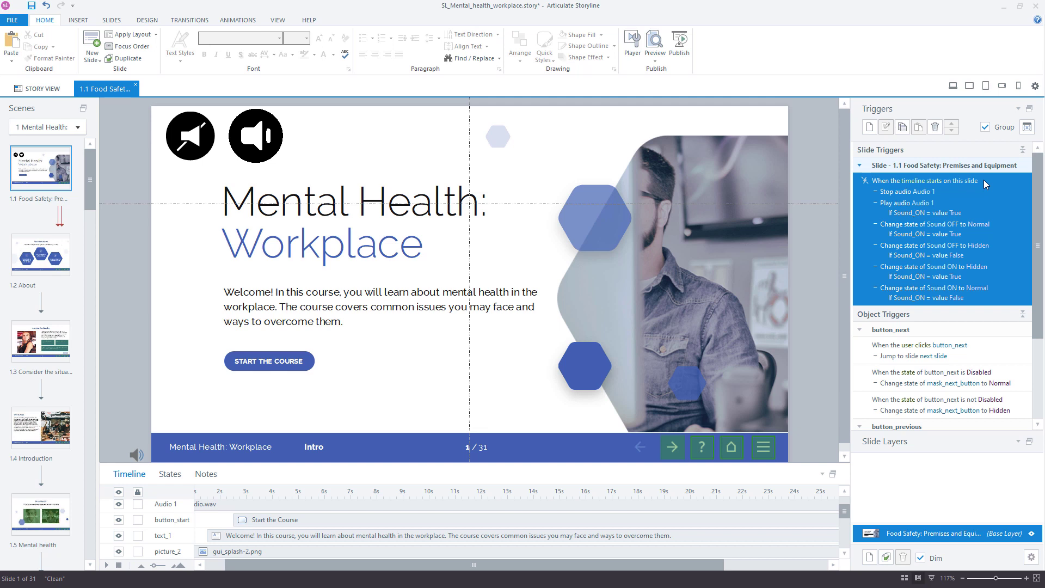
left_click(1000, 231)
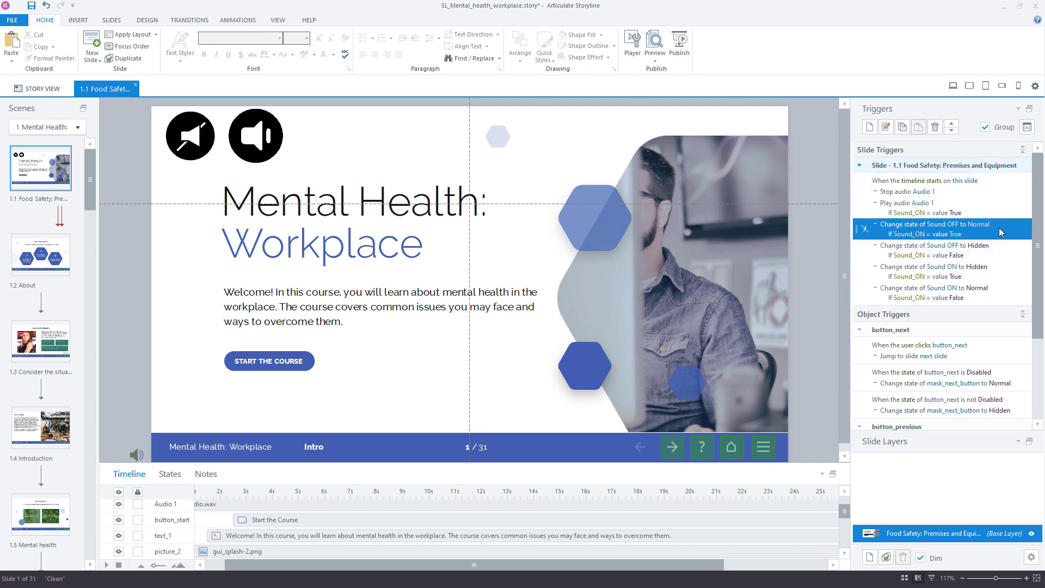
double_click(1000, 231)
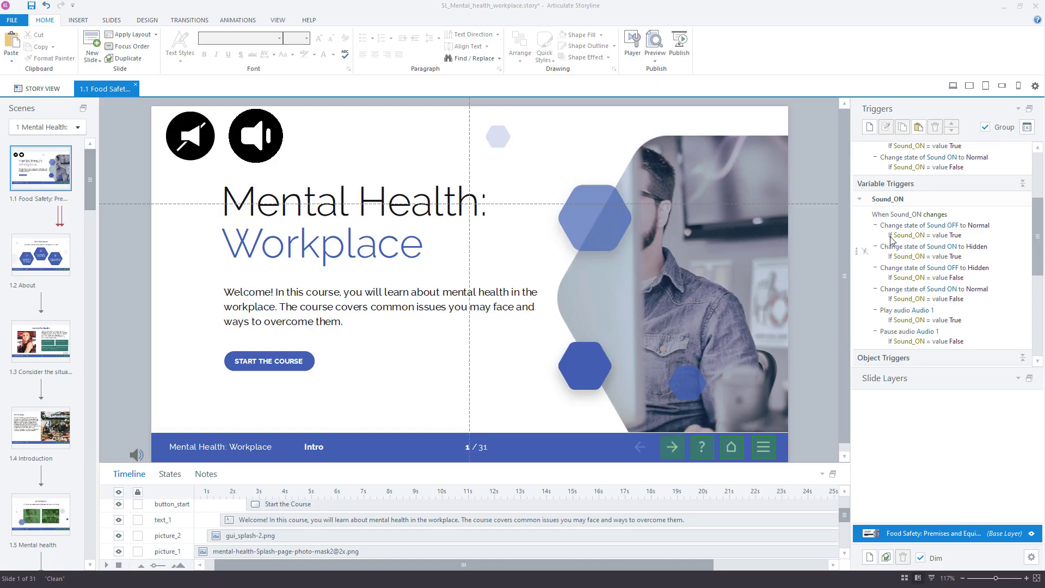
Step: Check and accept the 'When Sound_ON changes' Sound OFF to Hidden action, then select Sound ON
left_click(969, 213)
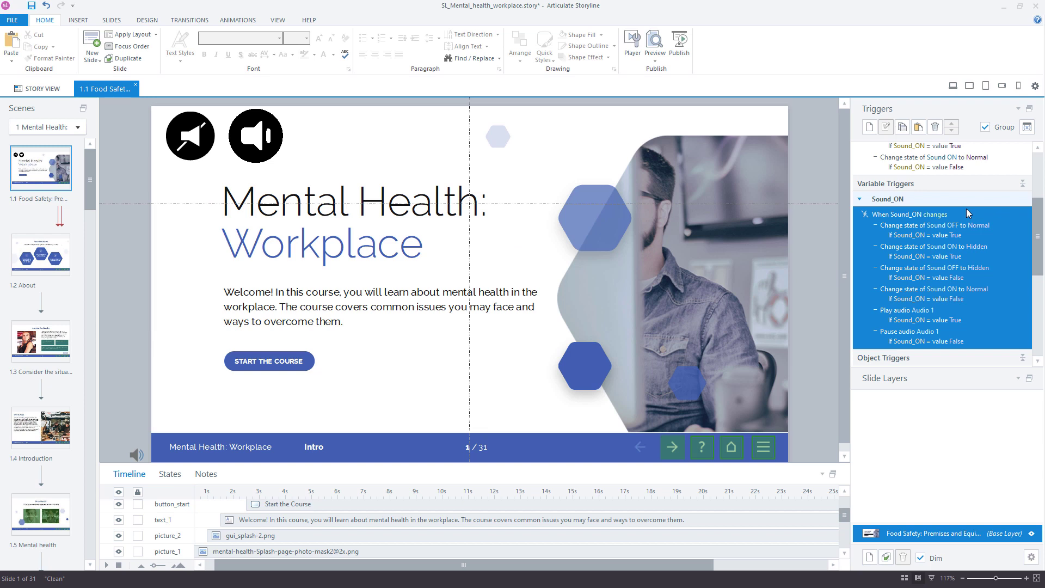
left_click(996, 271)
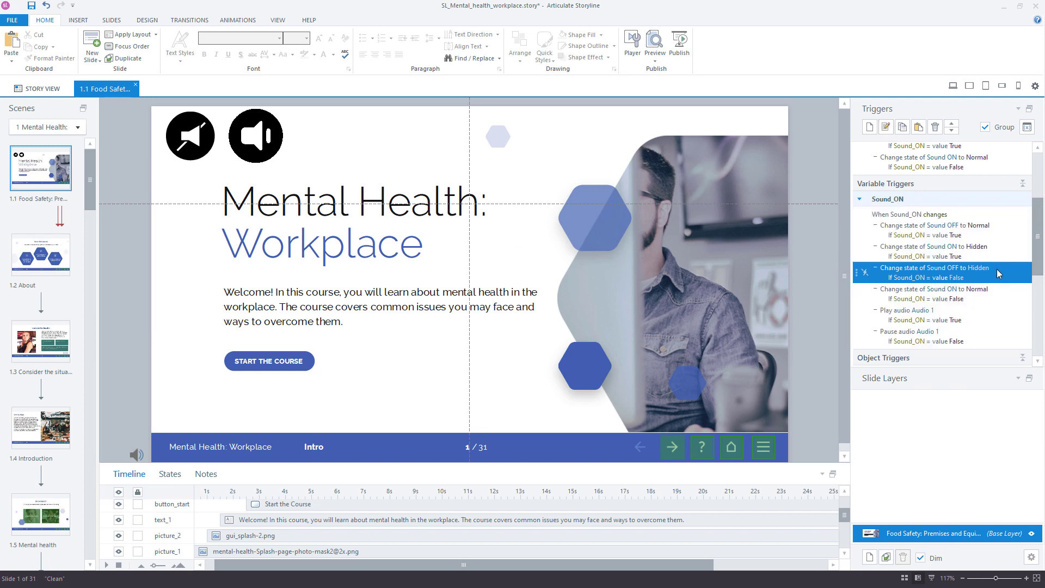
double_click(998, 274)
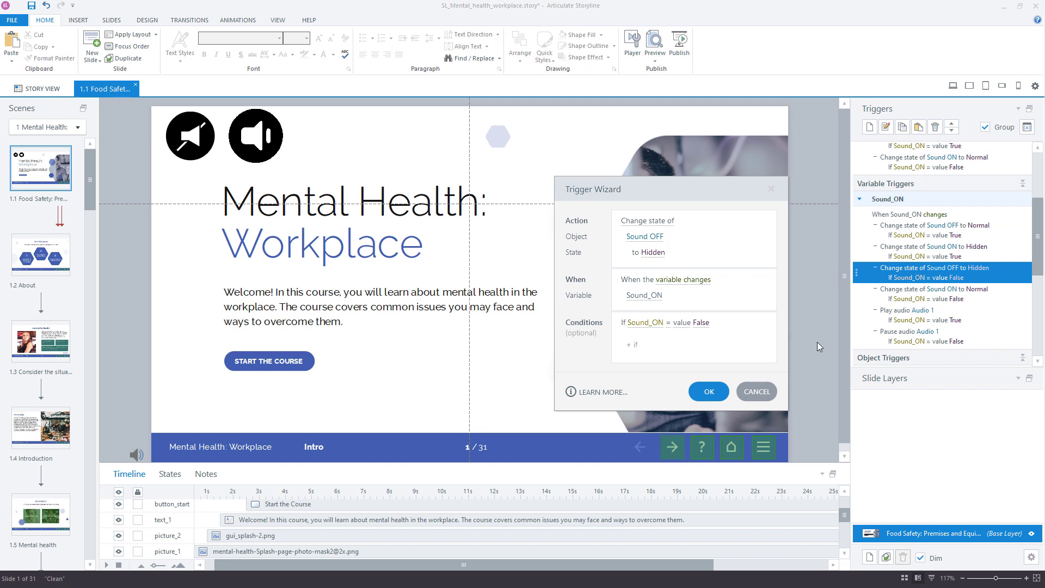
left_click(722, 394)
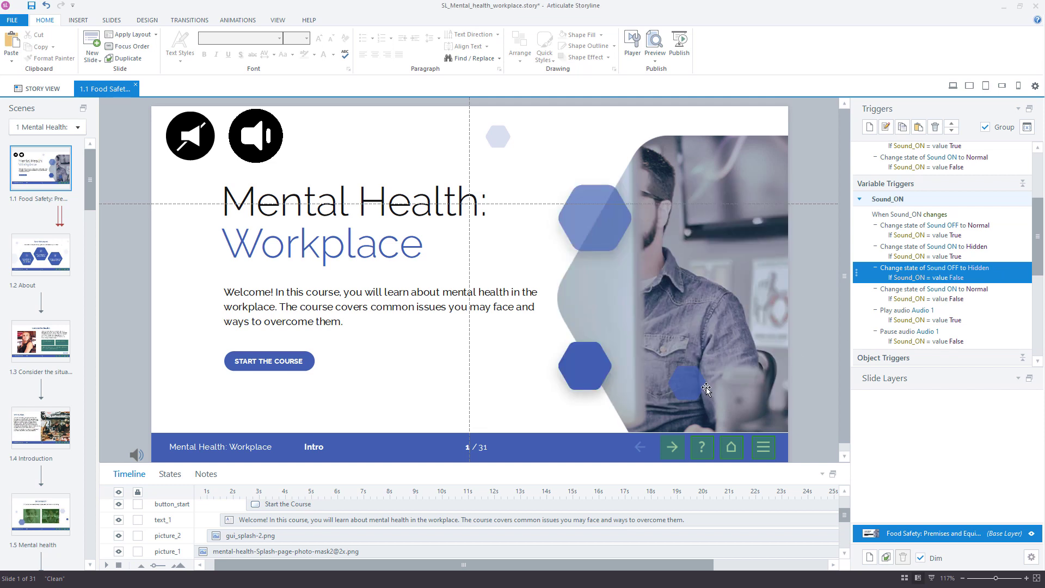
left_click(256, 151)
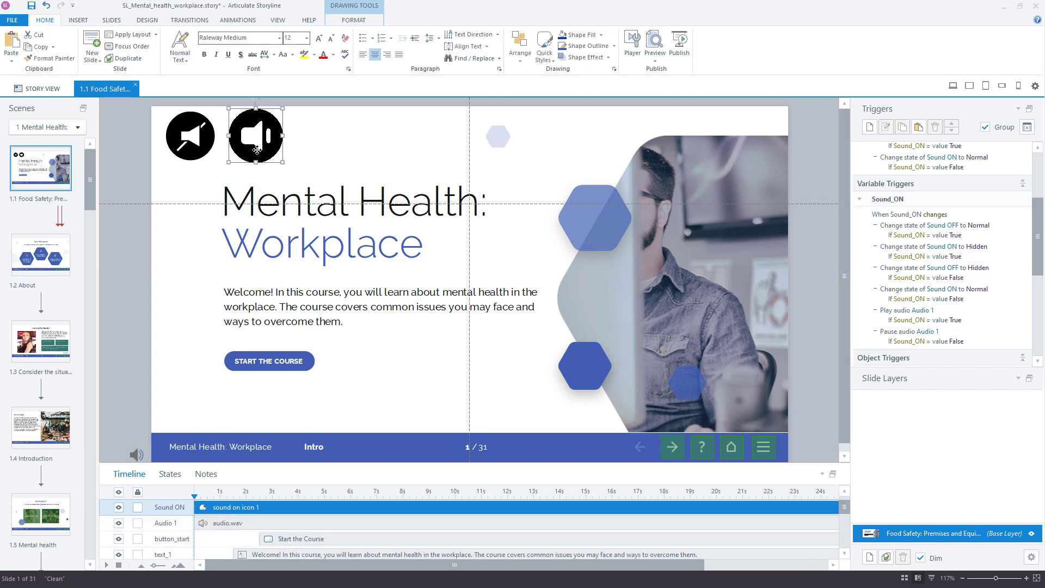
Step: Add a trigger so clicking Sound ON adjusts variable Sound_ON to True
left_click(871, 128)
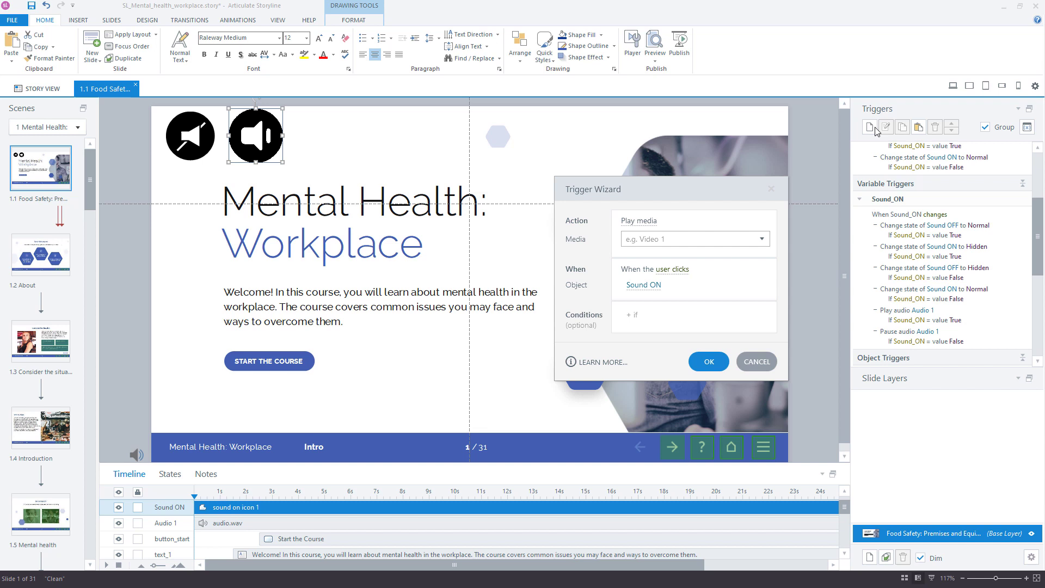
left_click(649, 225)
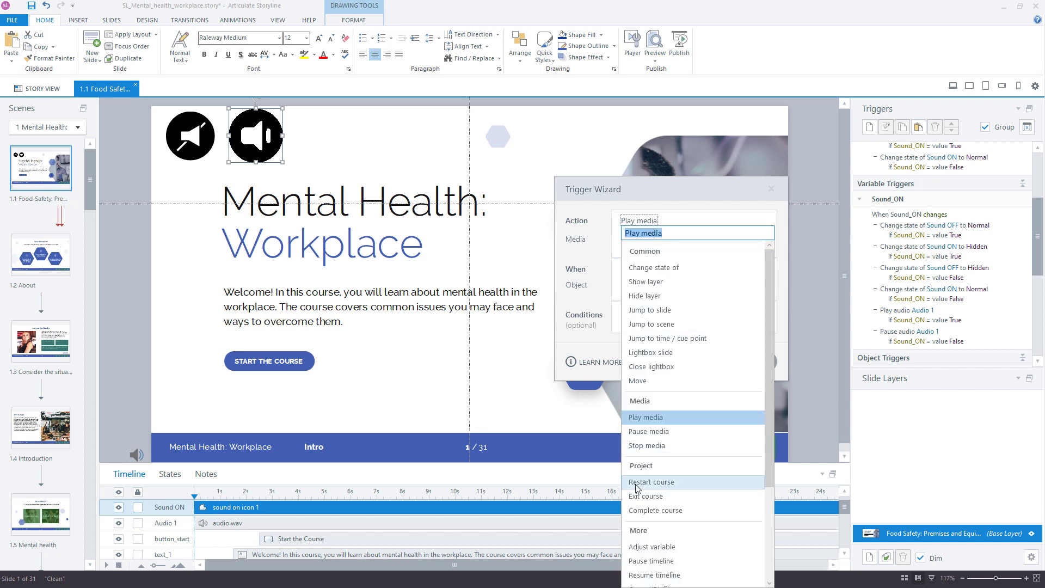
left_click(652, 546)
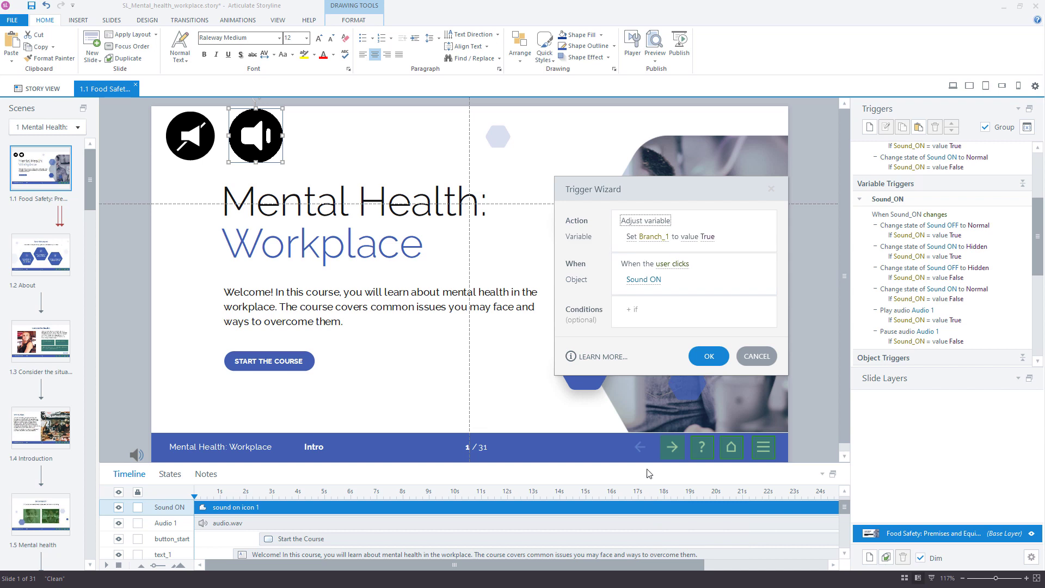
left_click(654, 236)
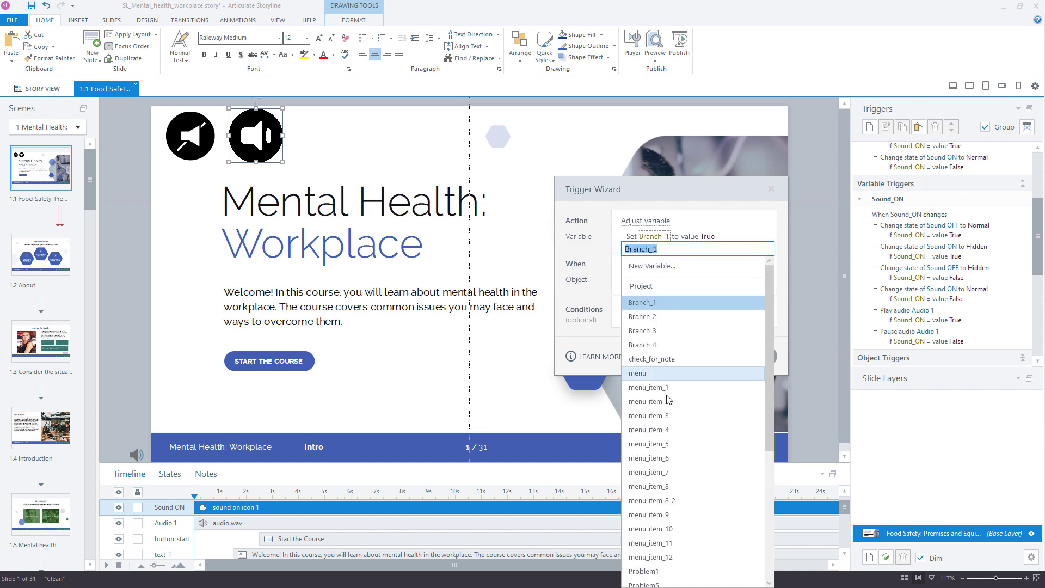
scroll(664, 463, "down", 1)
left_click(667, 534)
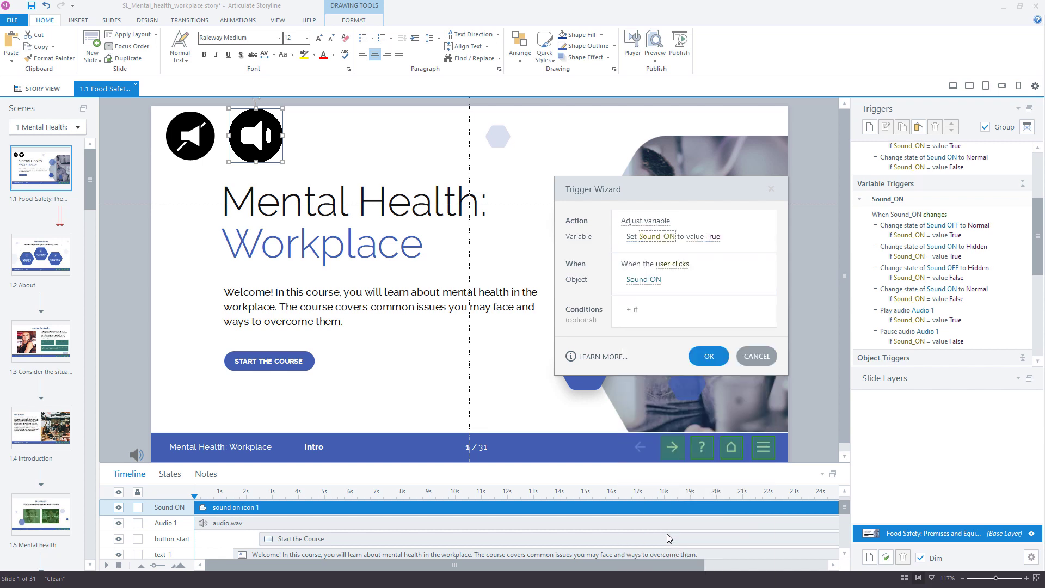
left_click(701, 358)
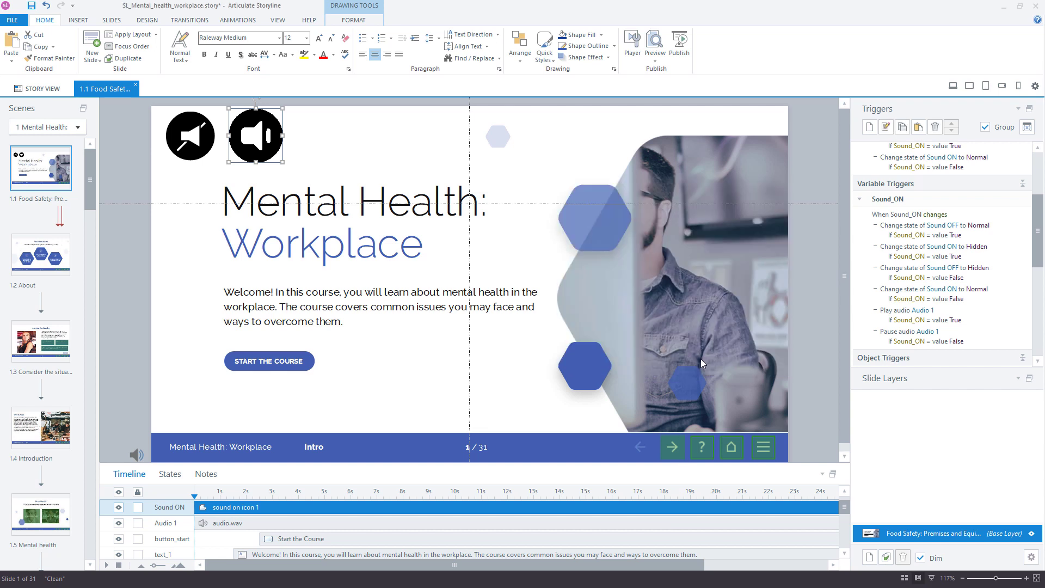
Step: Add a trigger so clicking Sound OFF adjusts variable Sound_ON to False
left_click(195, 146)
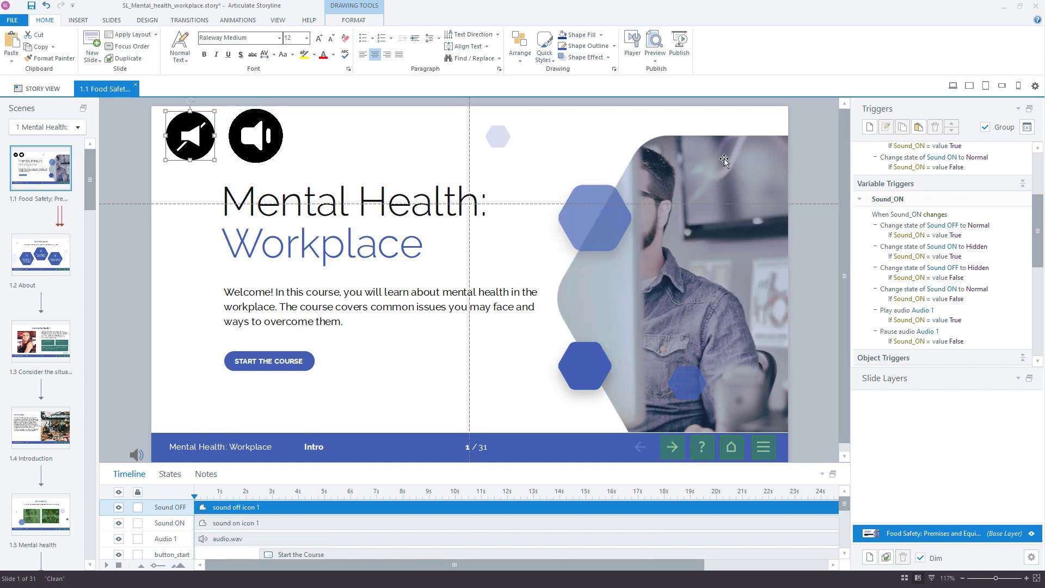
left_click(870, 128)
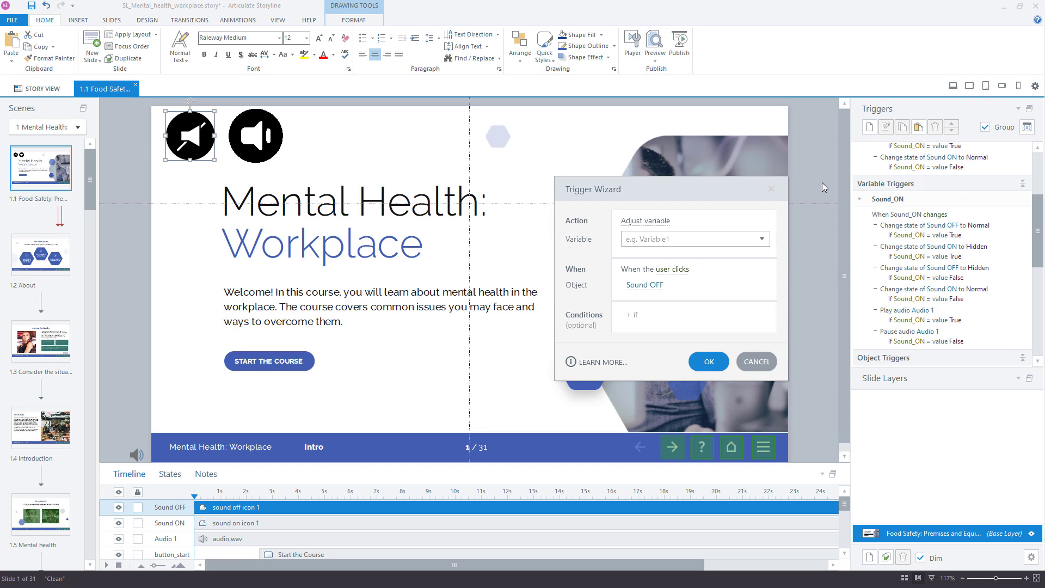
left_click(761, 239)
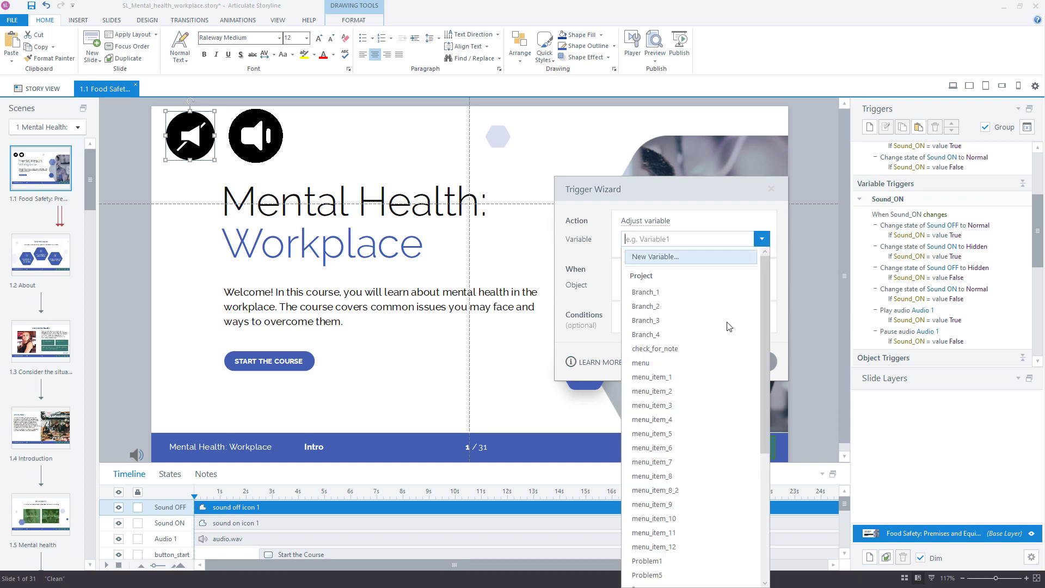
scroll(708, 451, "down", 5)
left_click(679, 498)
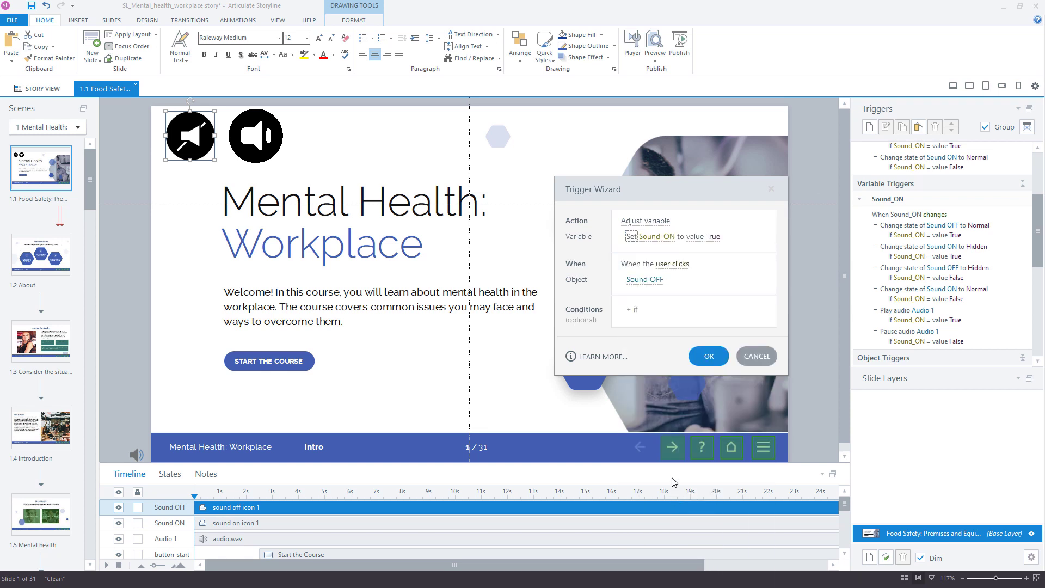
left_click(713, 241)
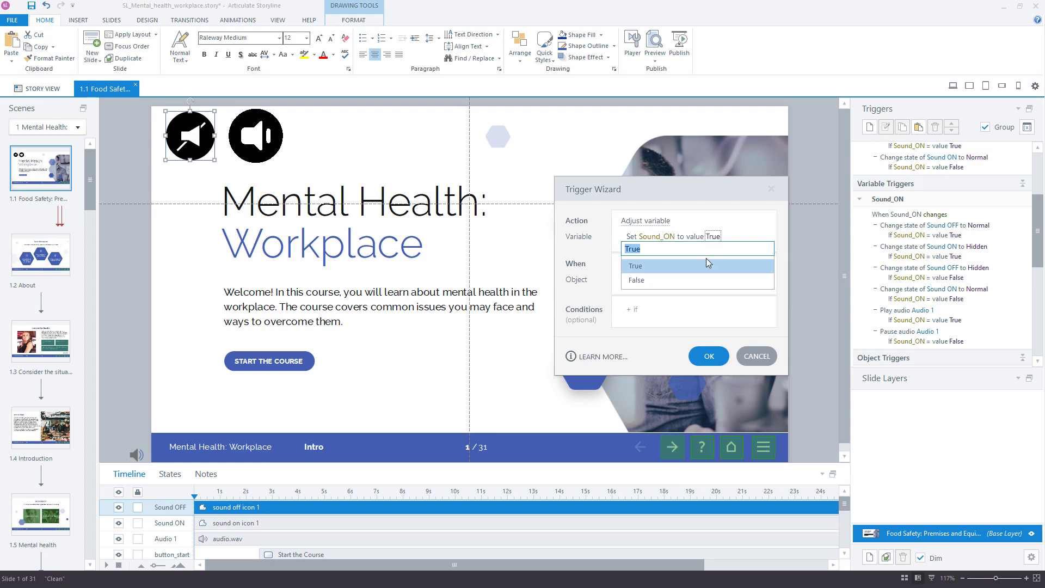
left_click(709, 281)
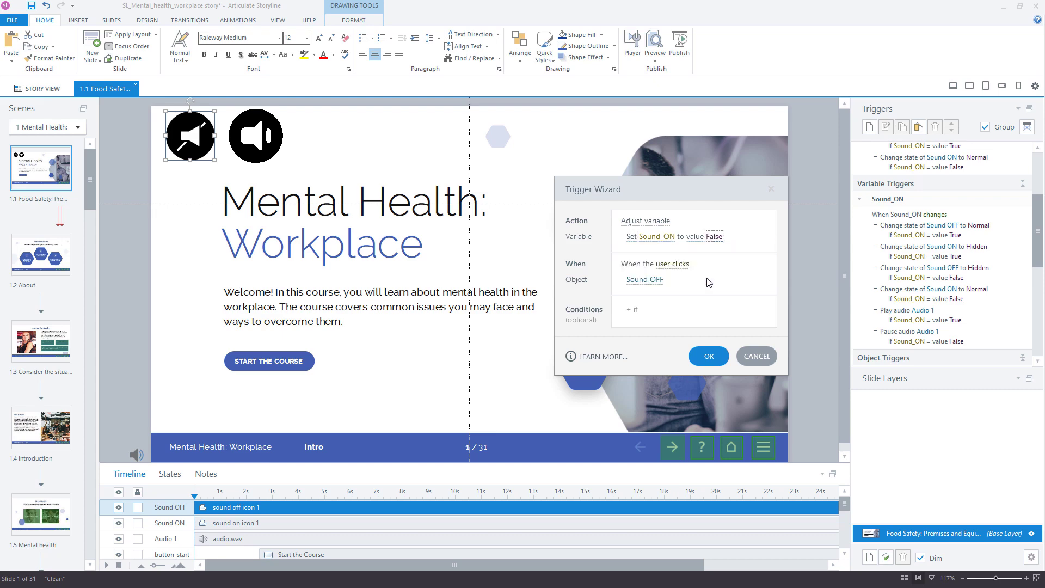
left_click(710, 358)
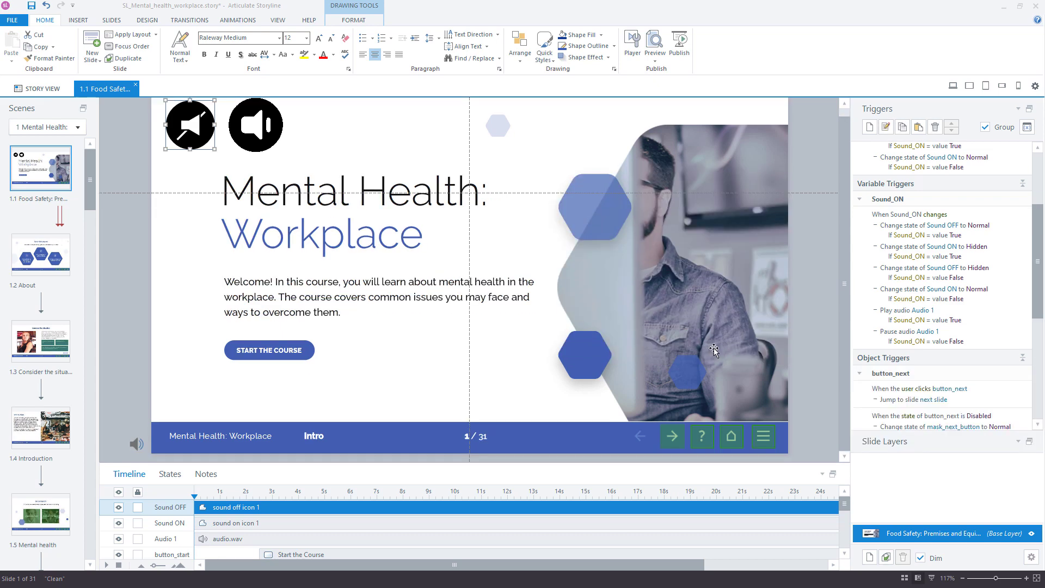
scroll(896, 346, "down", 5)
Step: Review both click triggers, then drag the Sound ON icon exactly onto the Sound OFF icon
left_click(982, 412)
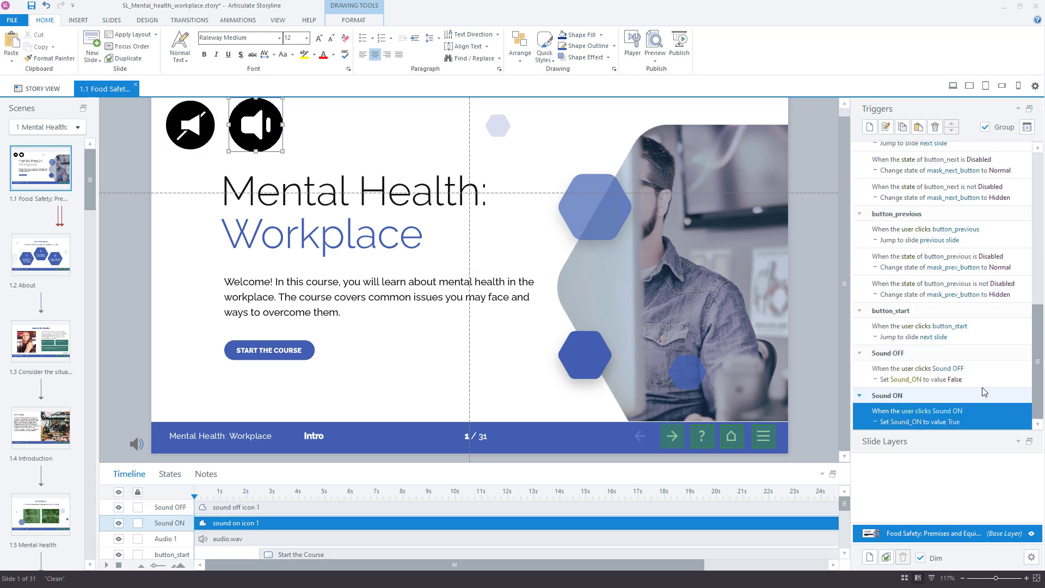
left_click(985, 373)
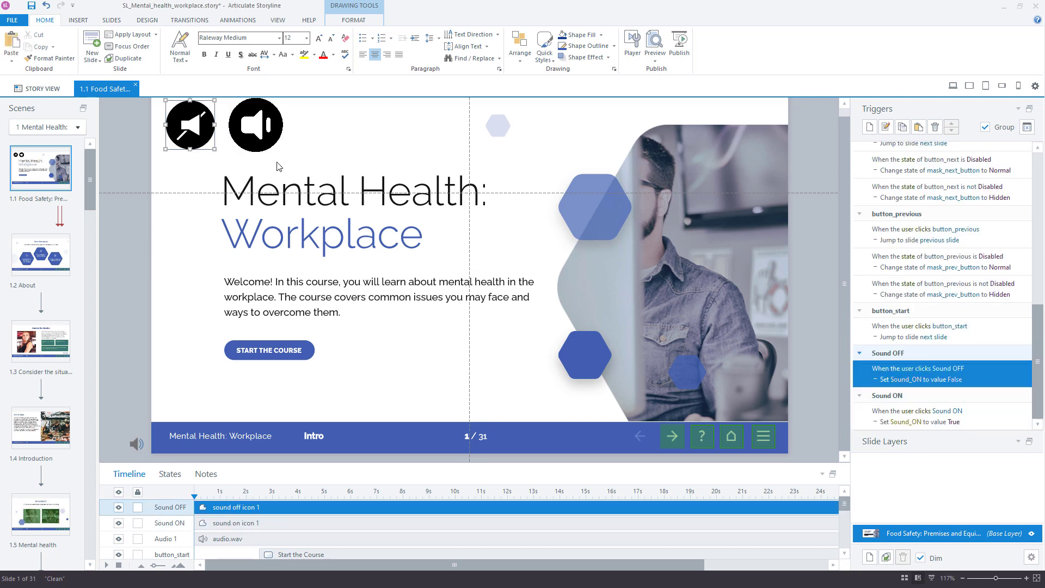
left_click(248, 143)
scroll(218, 206, "up", 1)
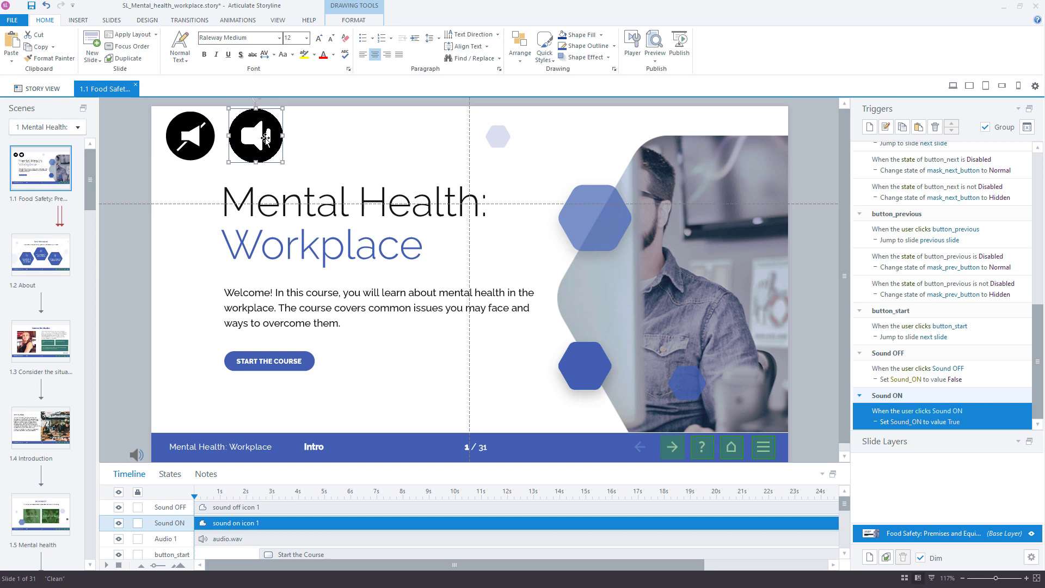
left_click_drag(201, 141, 200, 141)
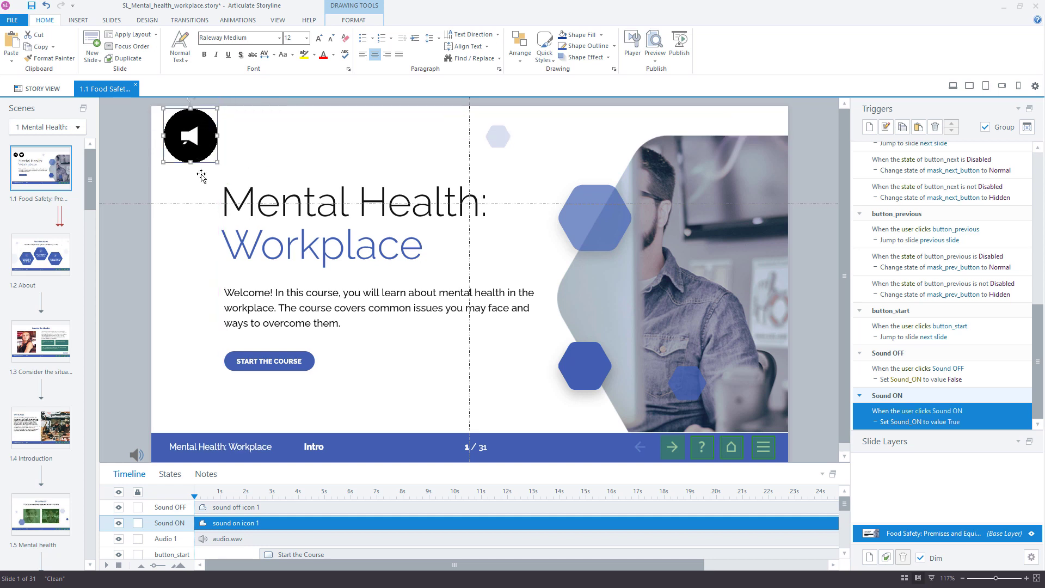
left_click(259, 506, "ctrl")
left_click(376, 20)
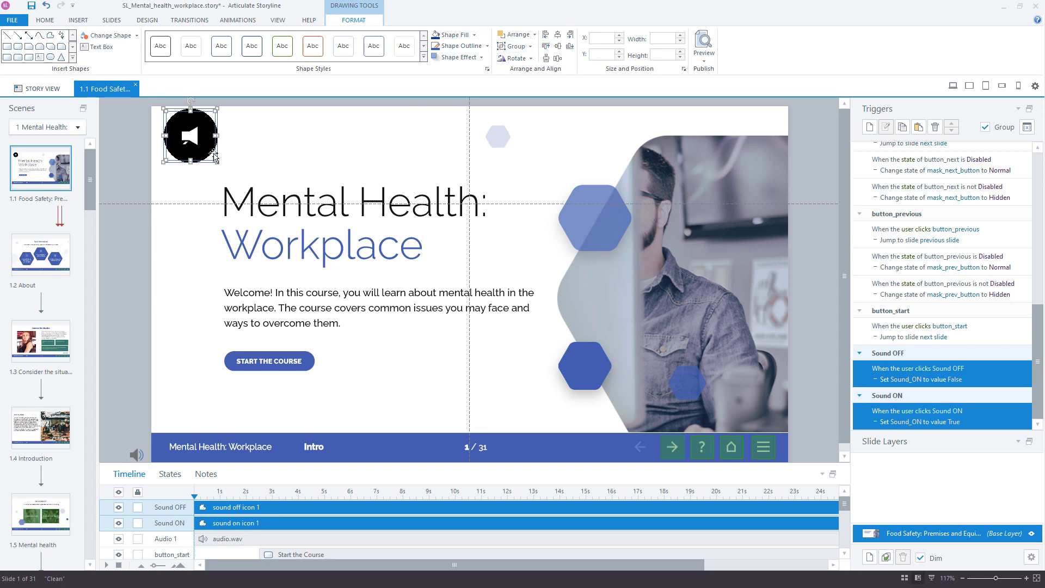
left_click(123, 189)
left_click(654, 60)
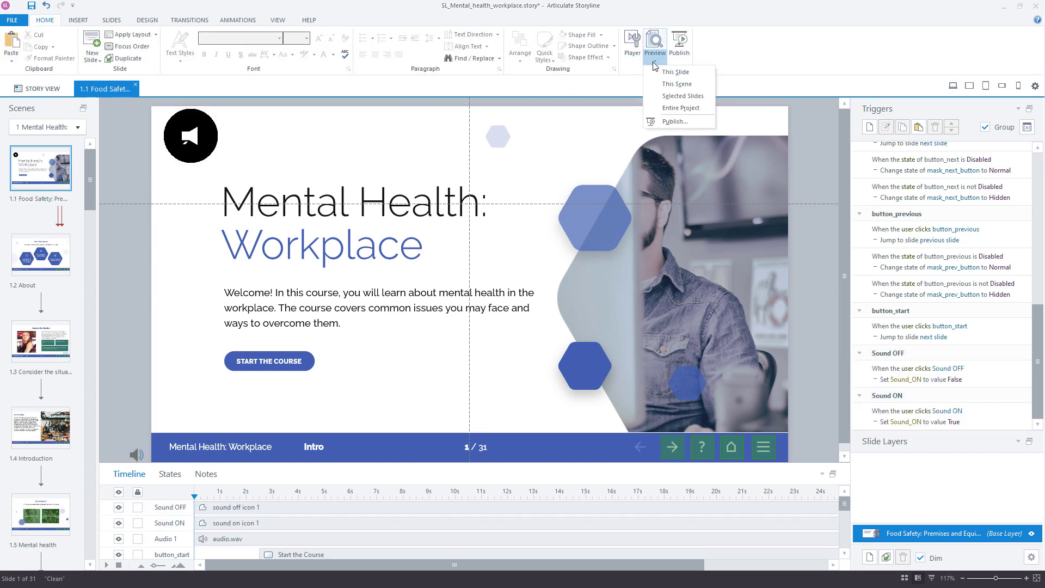
Step: Preview the title slide and toggle the sound icon on, muted, and back on
left_click(660, 72)
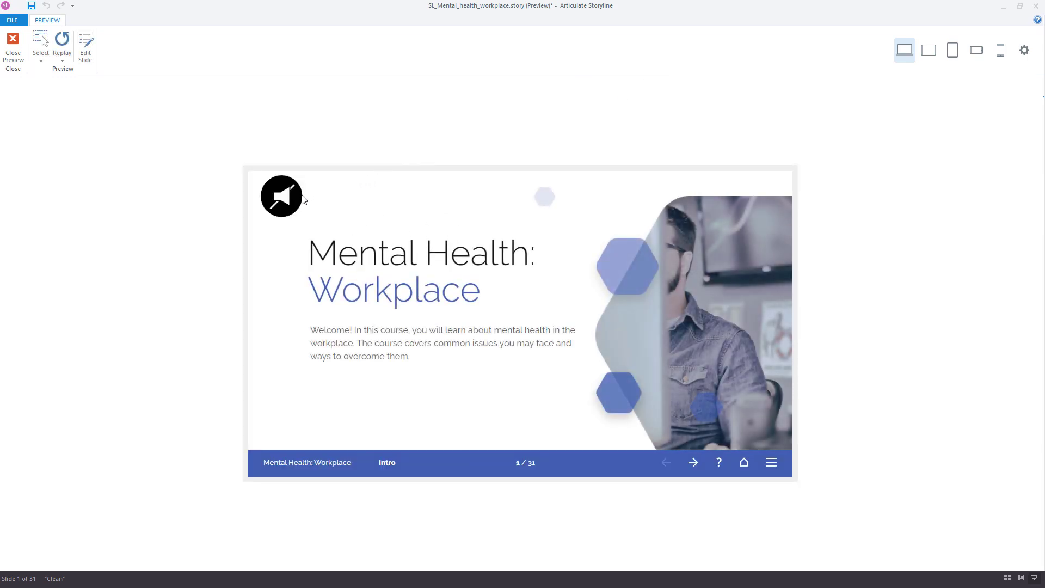
left_click(298, 202)
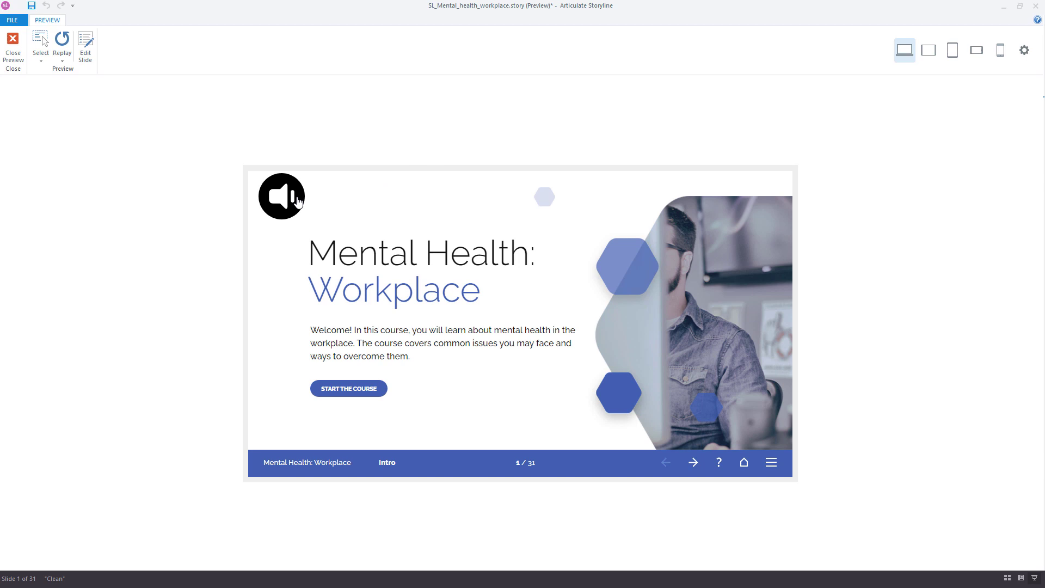
left_click(298, 202)
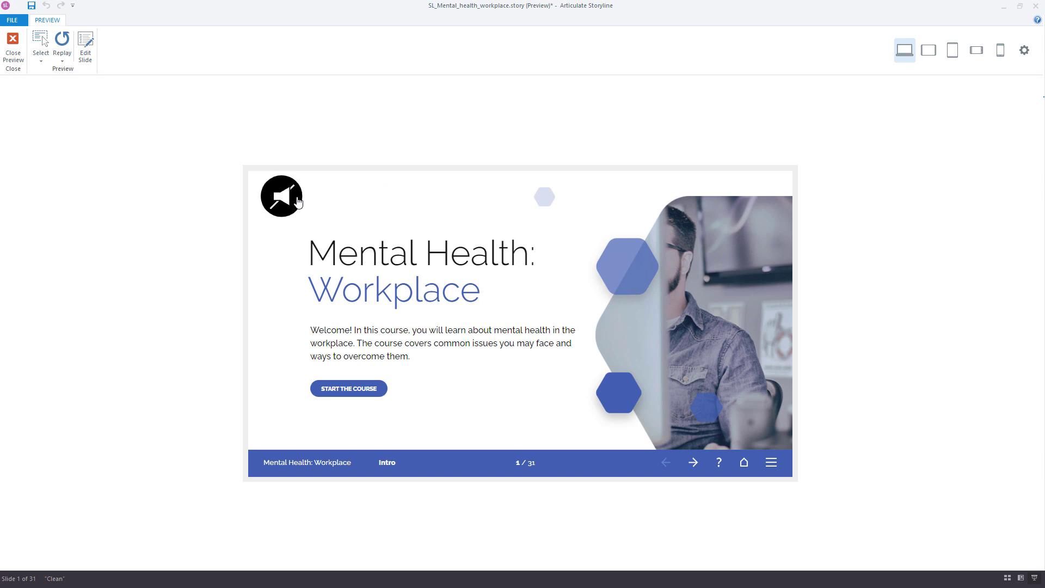
left_click(298, 202)
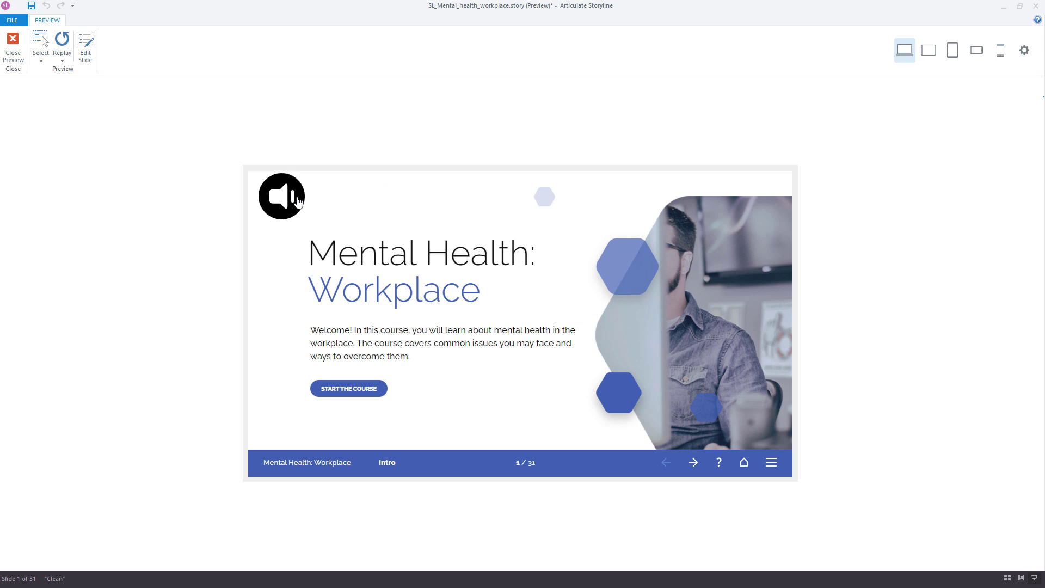